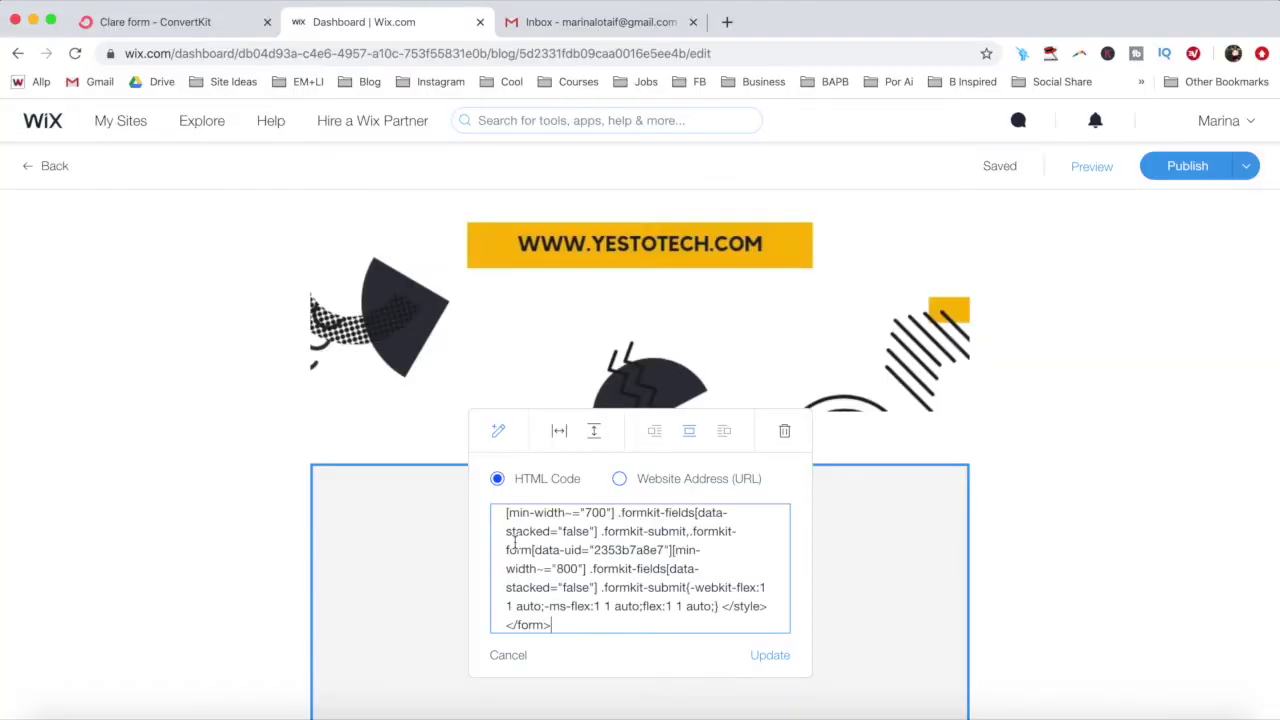
# Apply the ConvertKit form code to the HTML embed and publish the updated blog post.
pyautogui.click(767, 656)
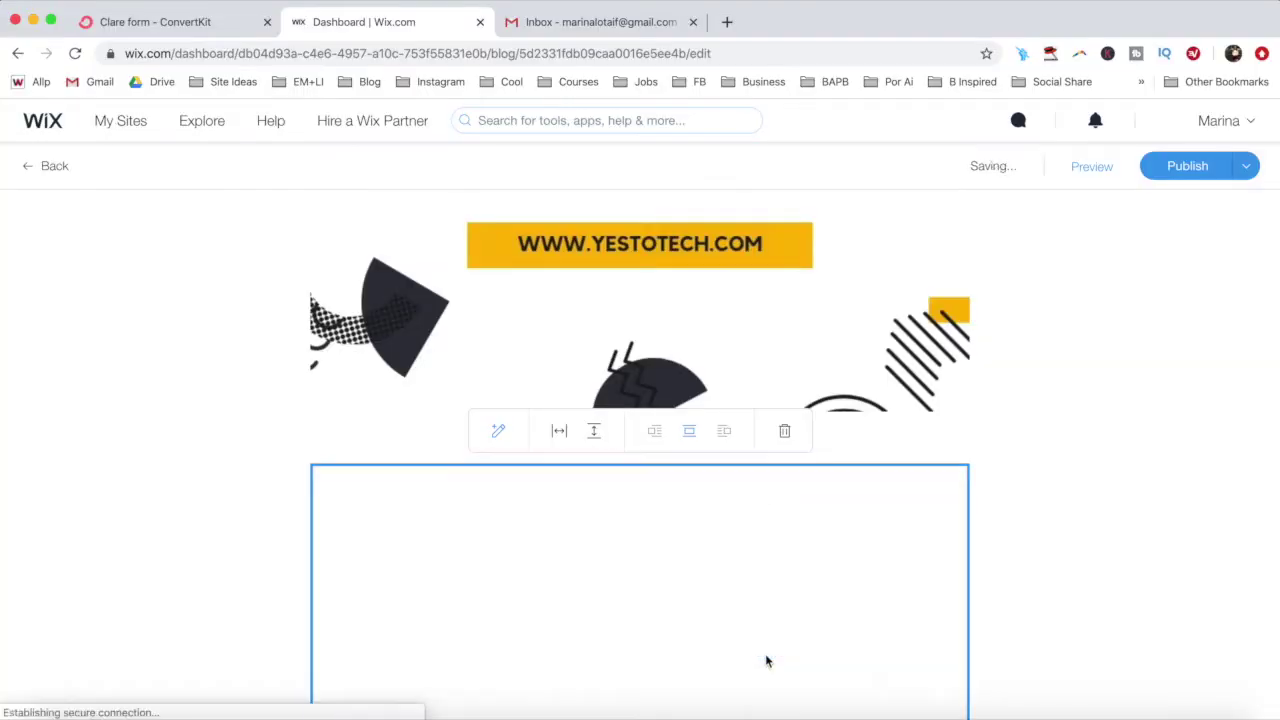
pyautogui.click(1185, 168)
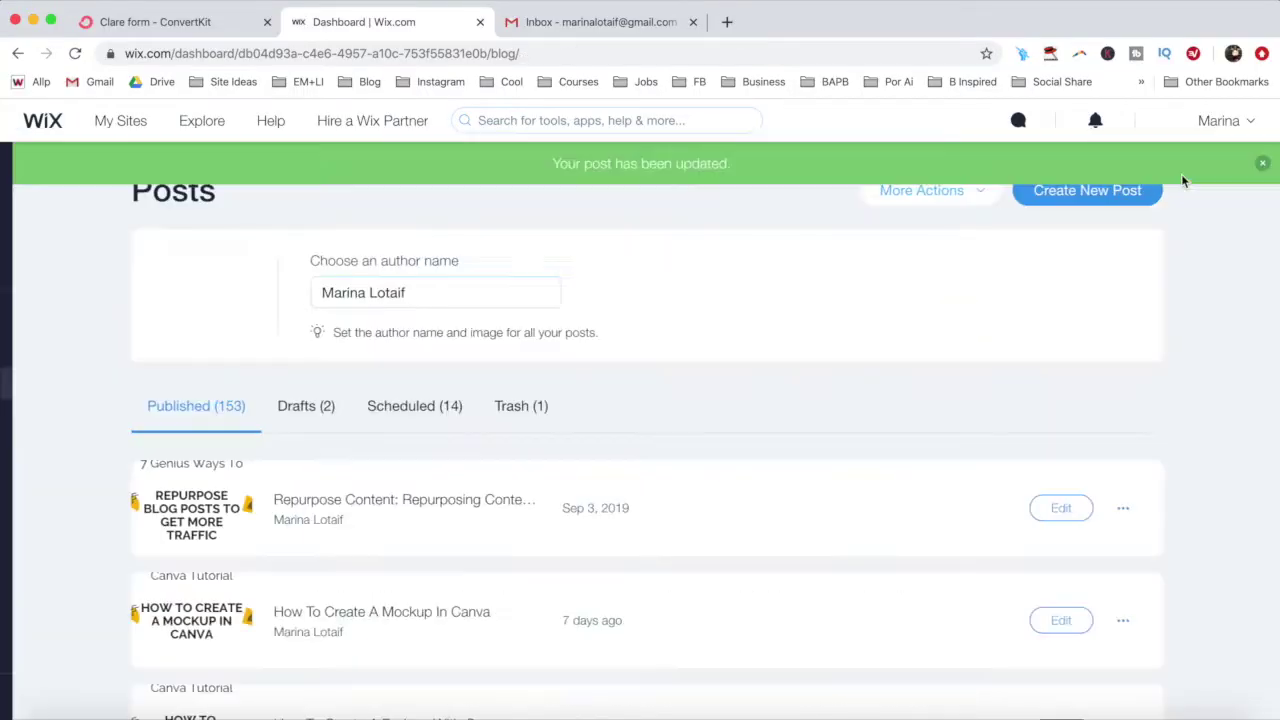
# Open the Complete Website Creation Guide page and bring up its sign-up form.
pyautogui.scroll(-2, 532, 453)
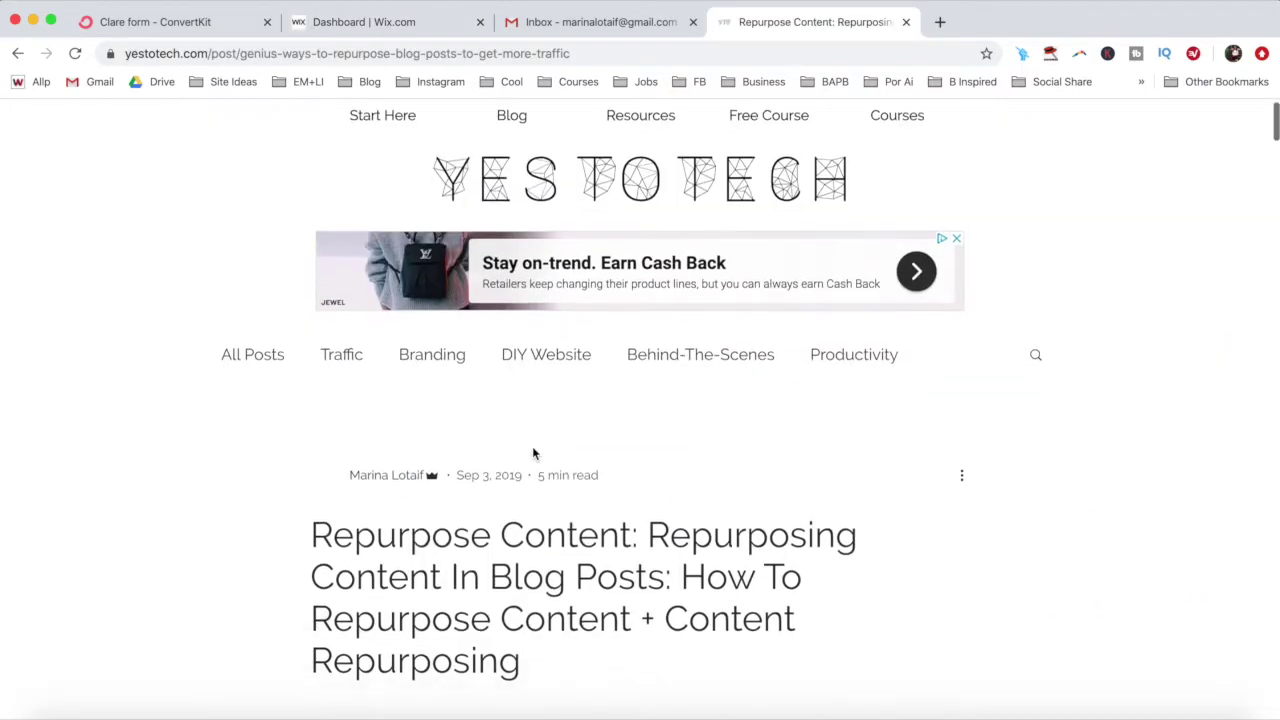
pyautogui.scroll(-3, 378, 450)
pyautogui.scroll(-3, 378, 450)
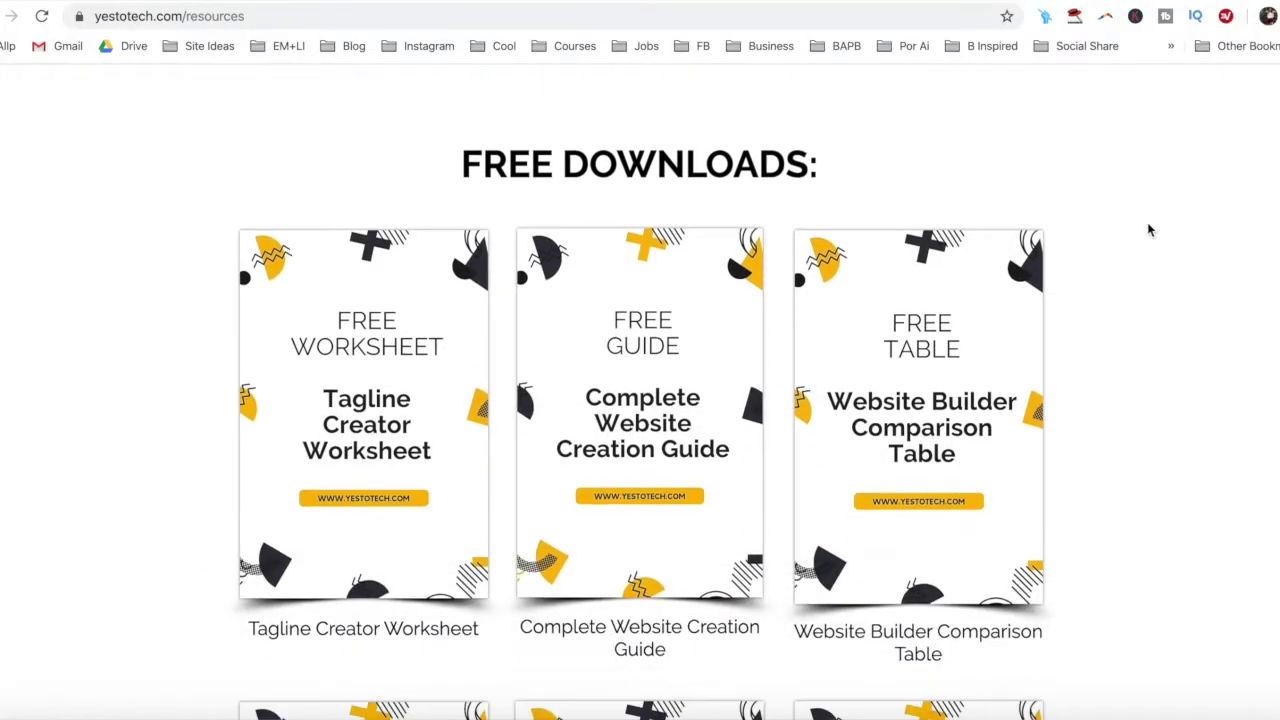
pyautogui.click(737, 346)
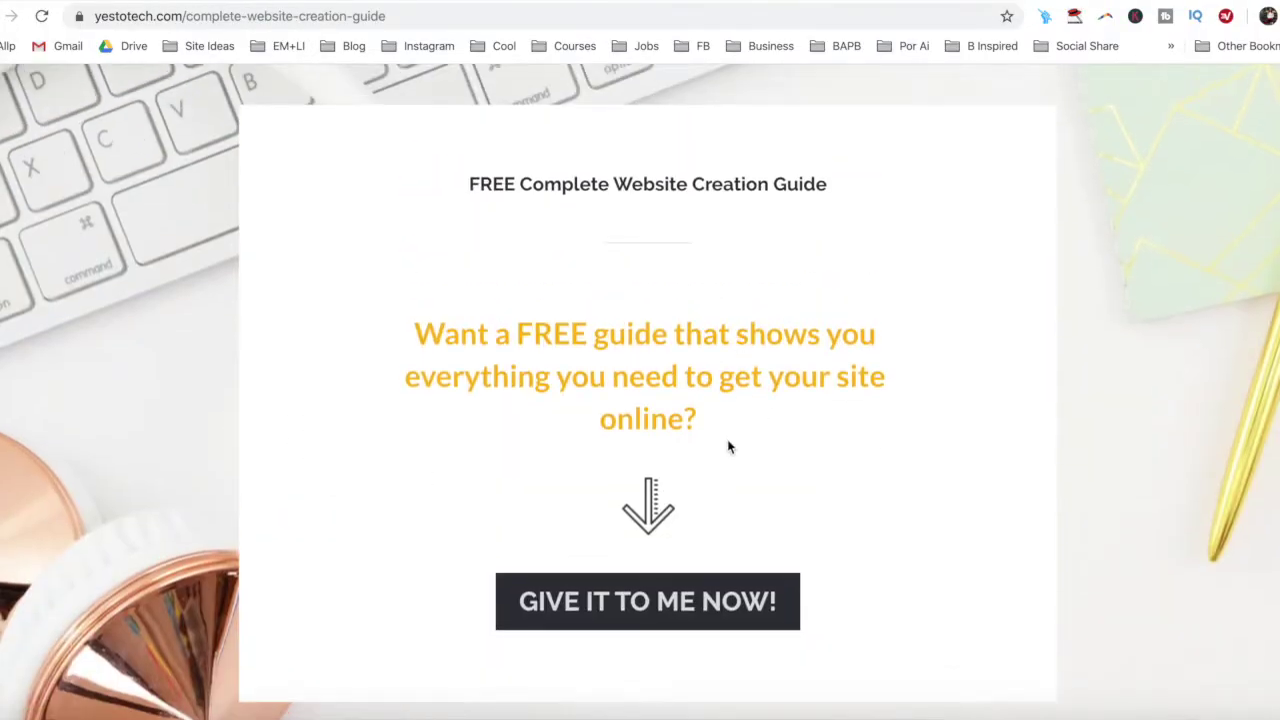
pyautogui.click(714, 602)
# Enter a first name and an e-mail address in the sign-up form.
pyautogui.write('M')
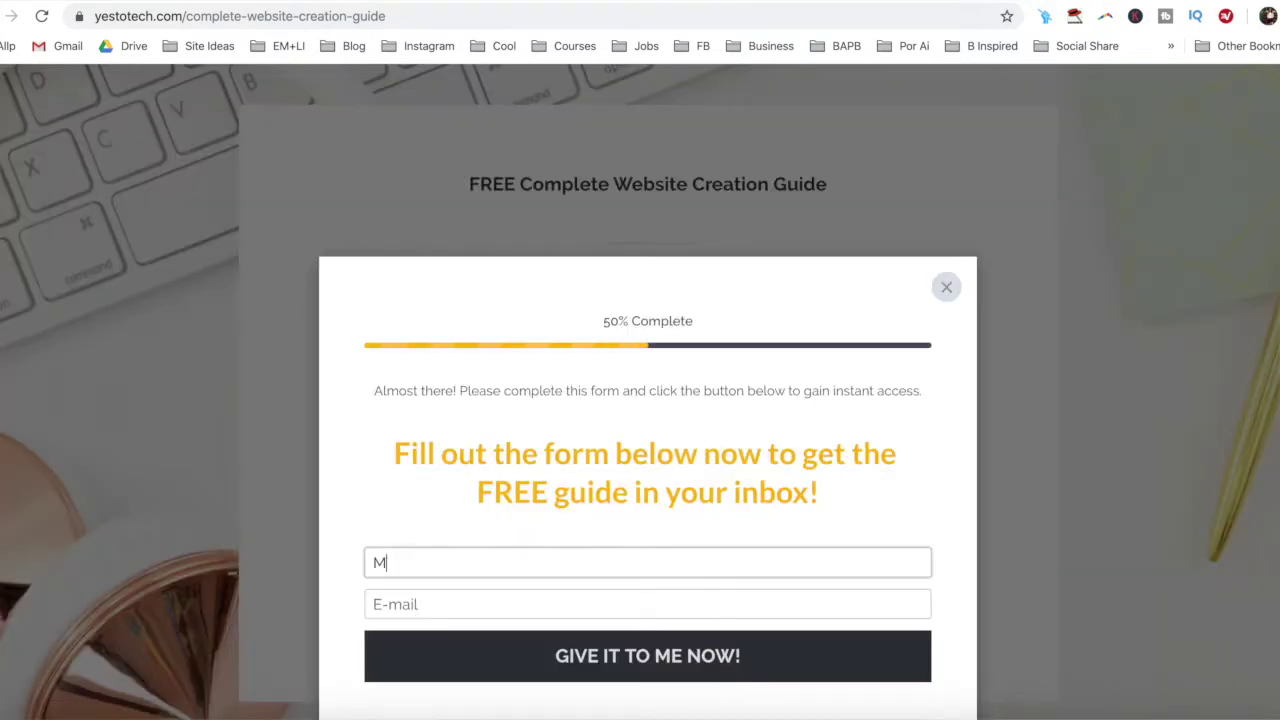
pyautogui.write('arina')
pyautogui.press('Tab')
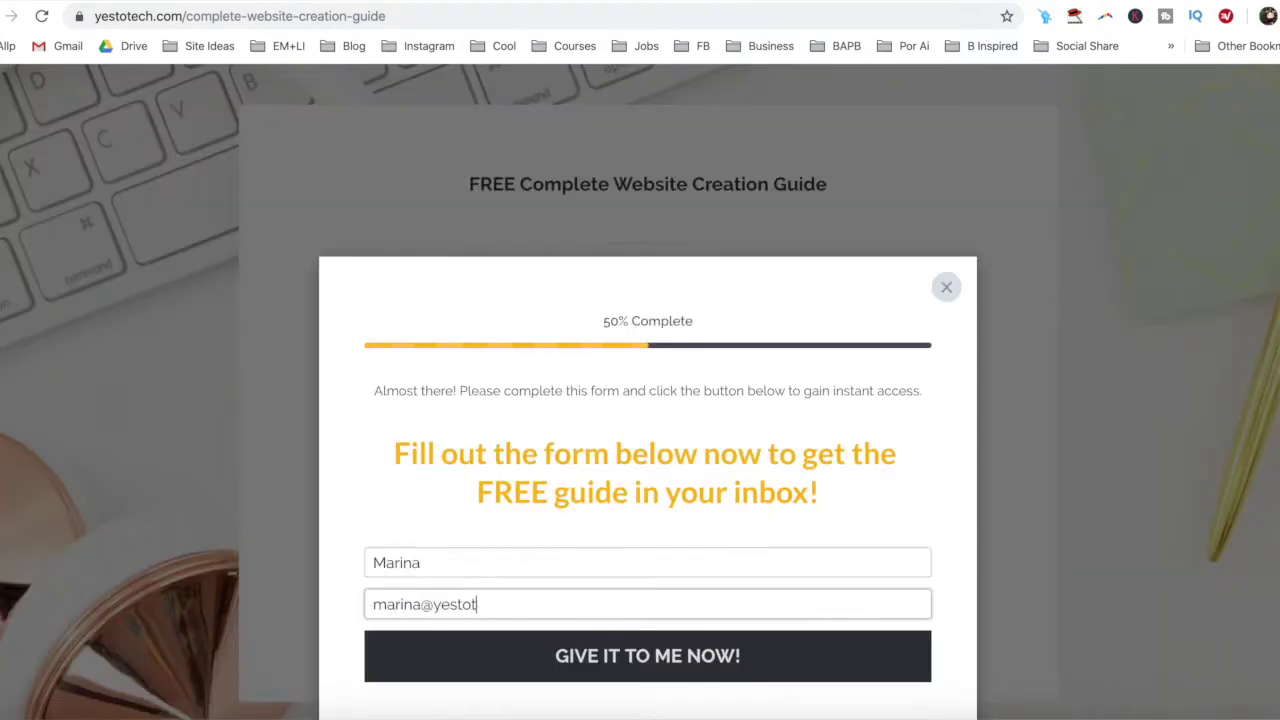
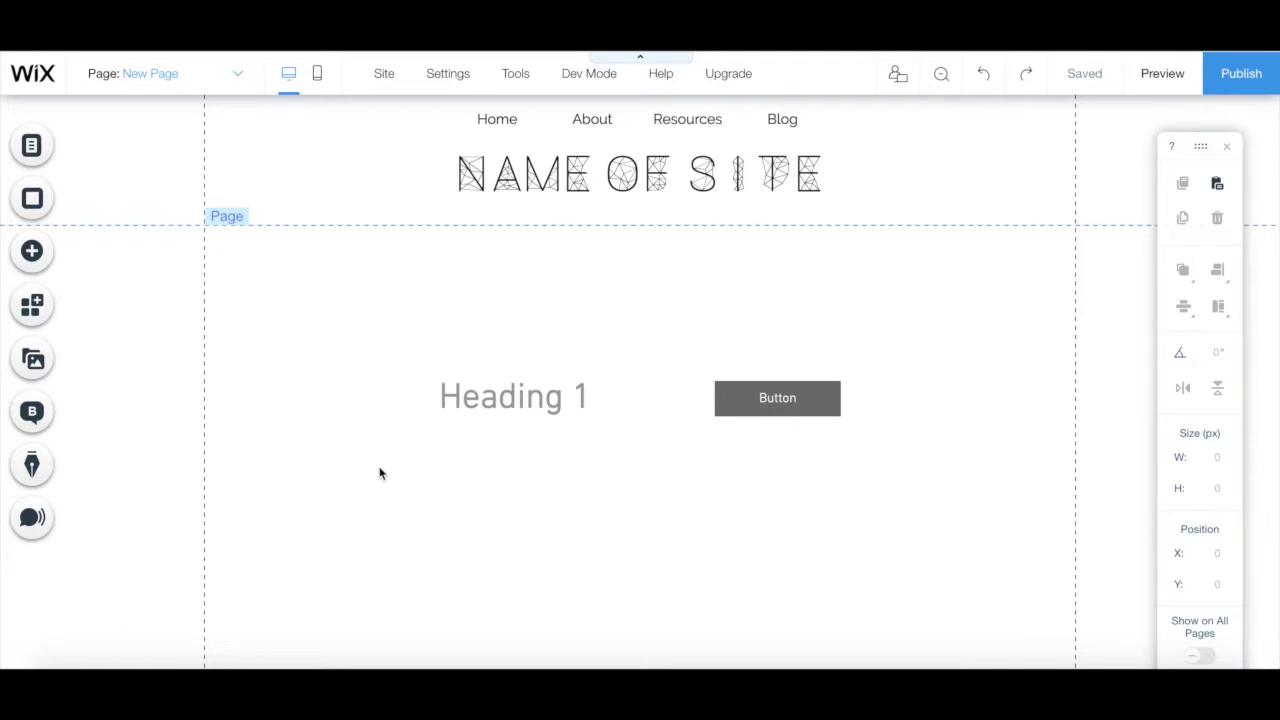
# Add a Heading 1 text element reading 'Click here to download the document'.
pyautogui.click(33, 252)
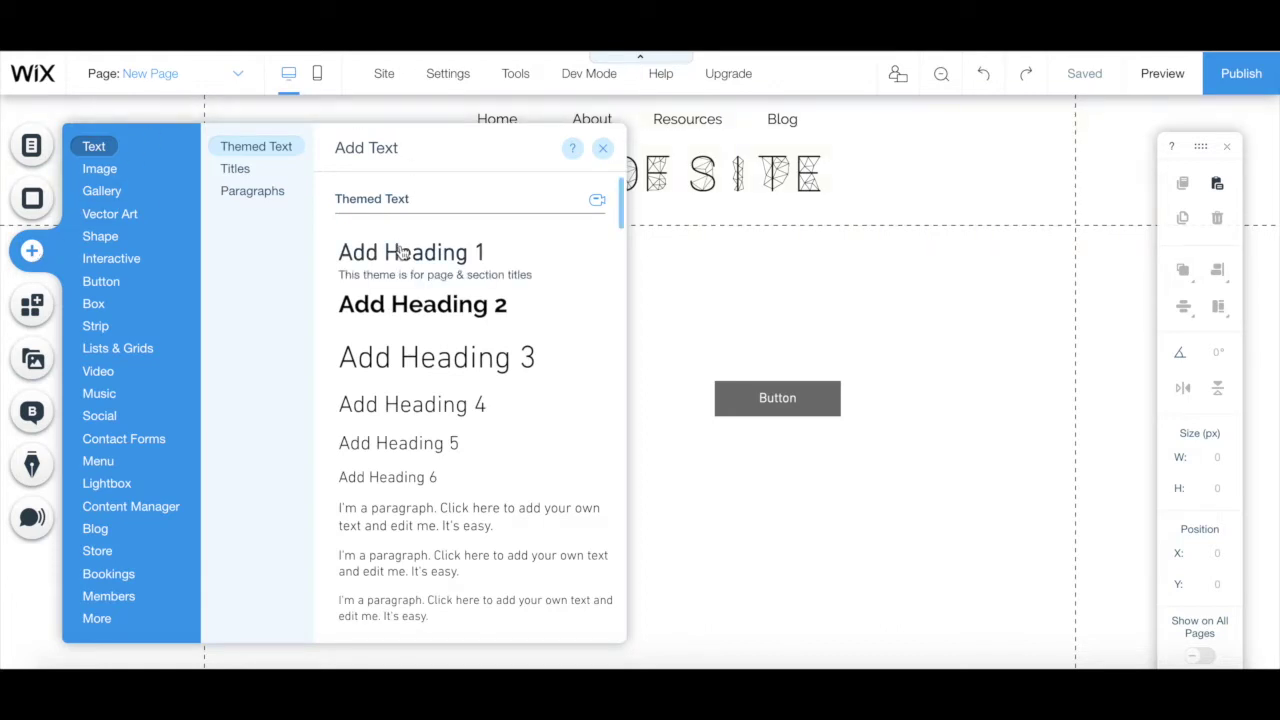
pyautogui.moveTo(400, 252); pyautogui.dragTo(718, 267)
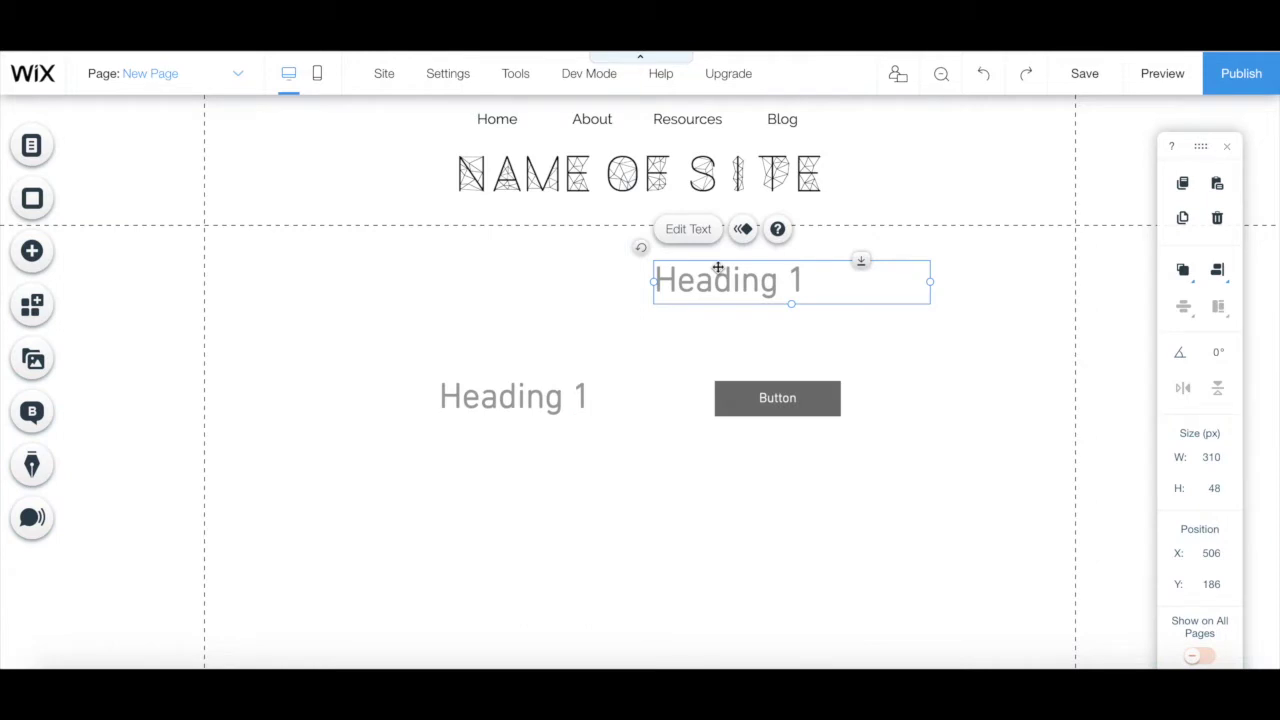
pyautogui.doubleClick(718, 267)
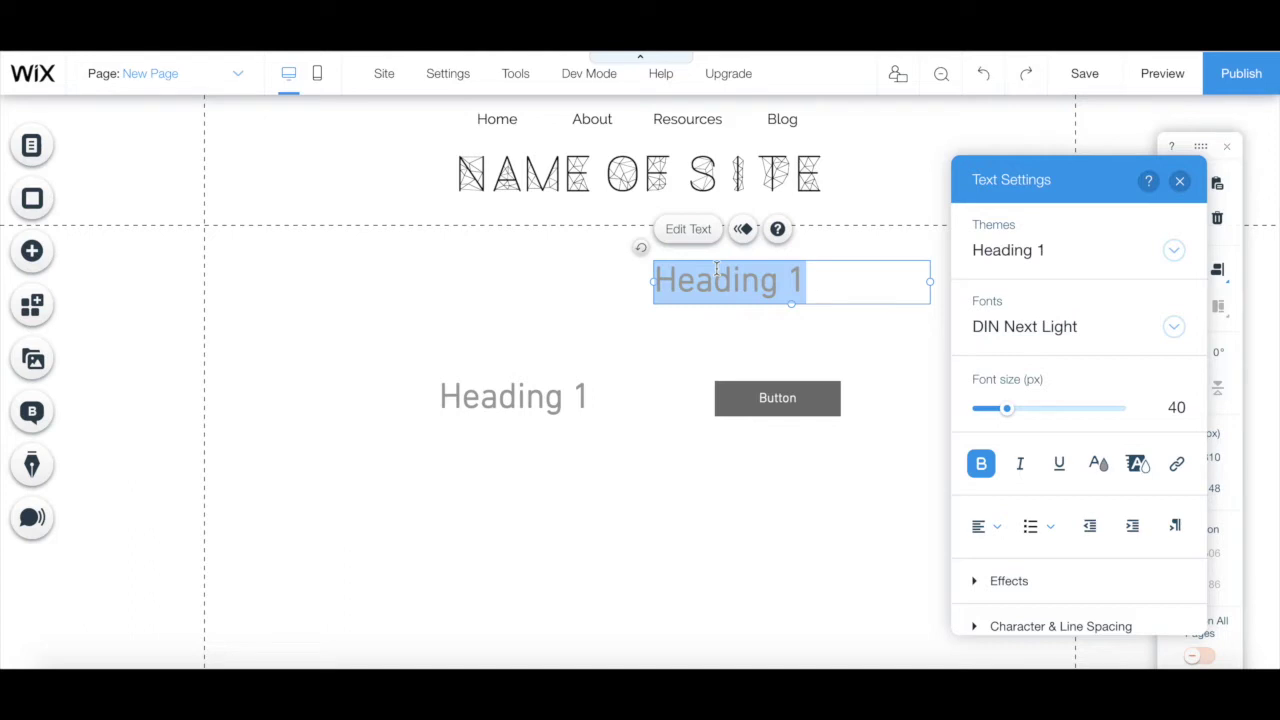
pyautogui.write('Click')
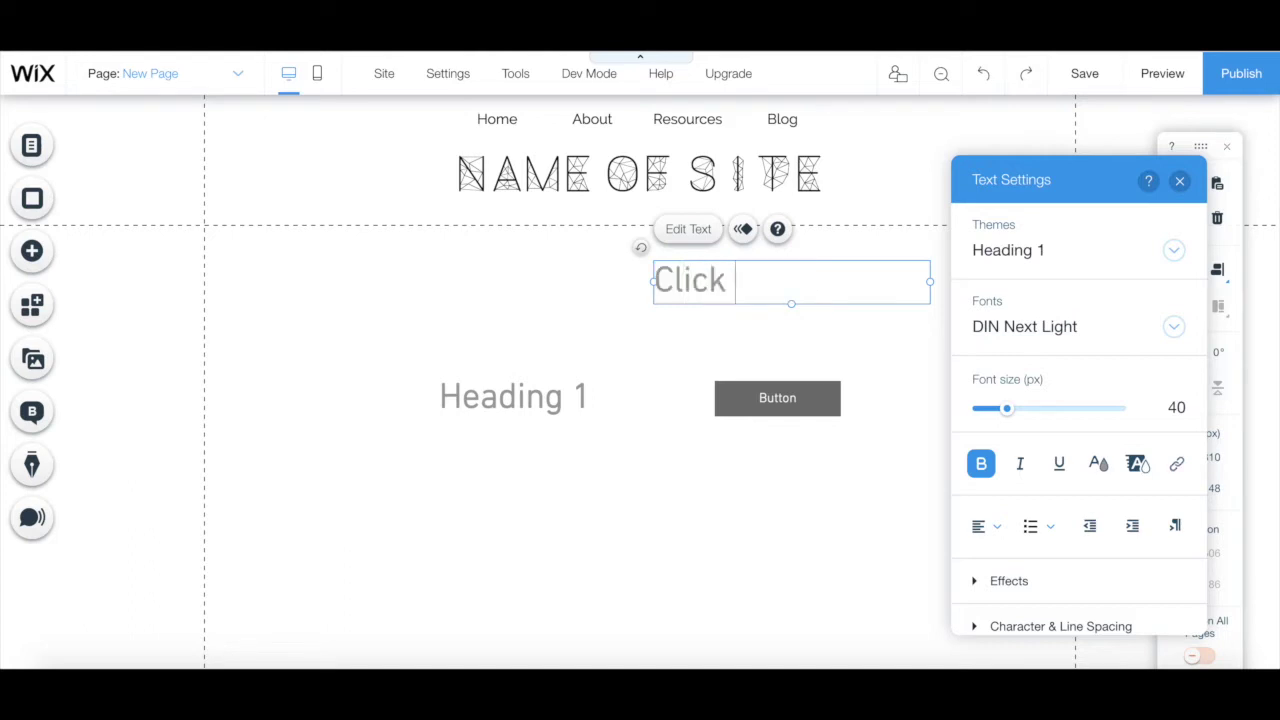
pyautogui.write(' here t')
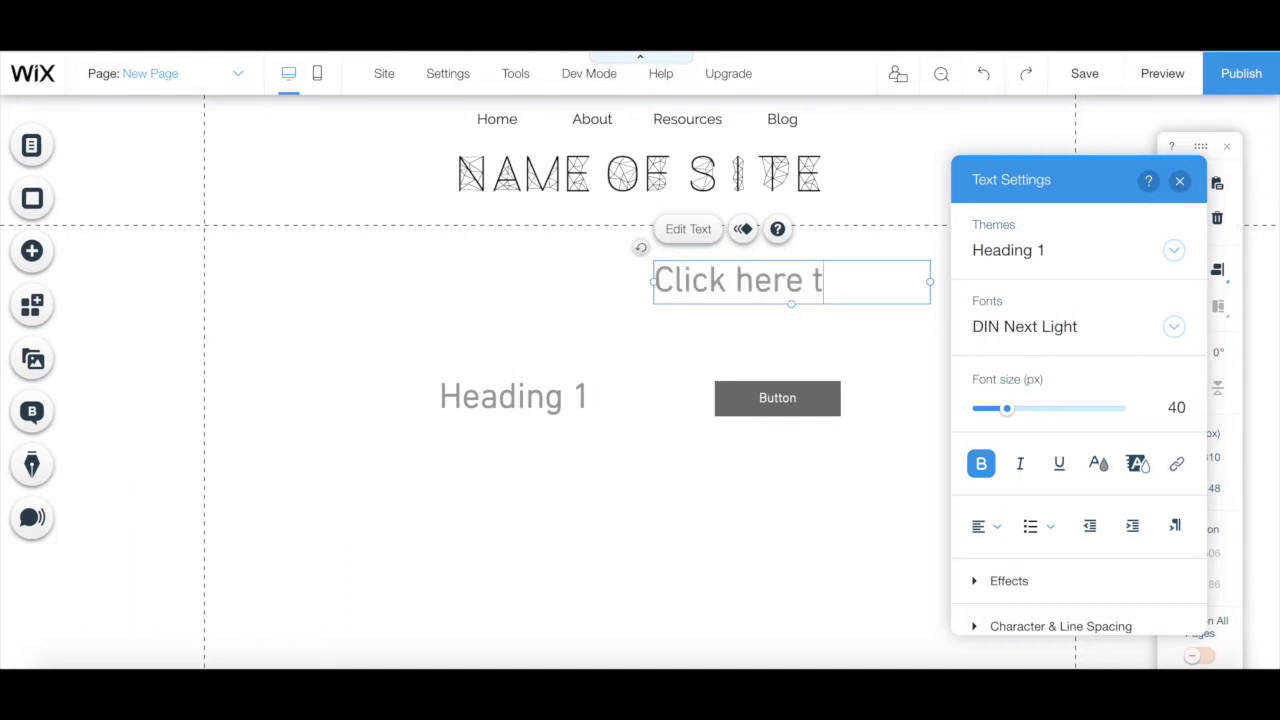
pyautogui.write('o downlo')
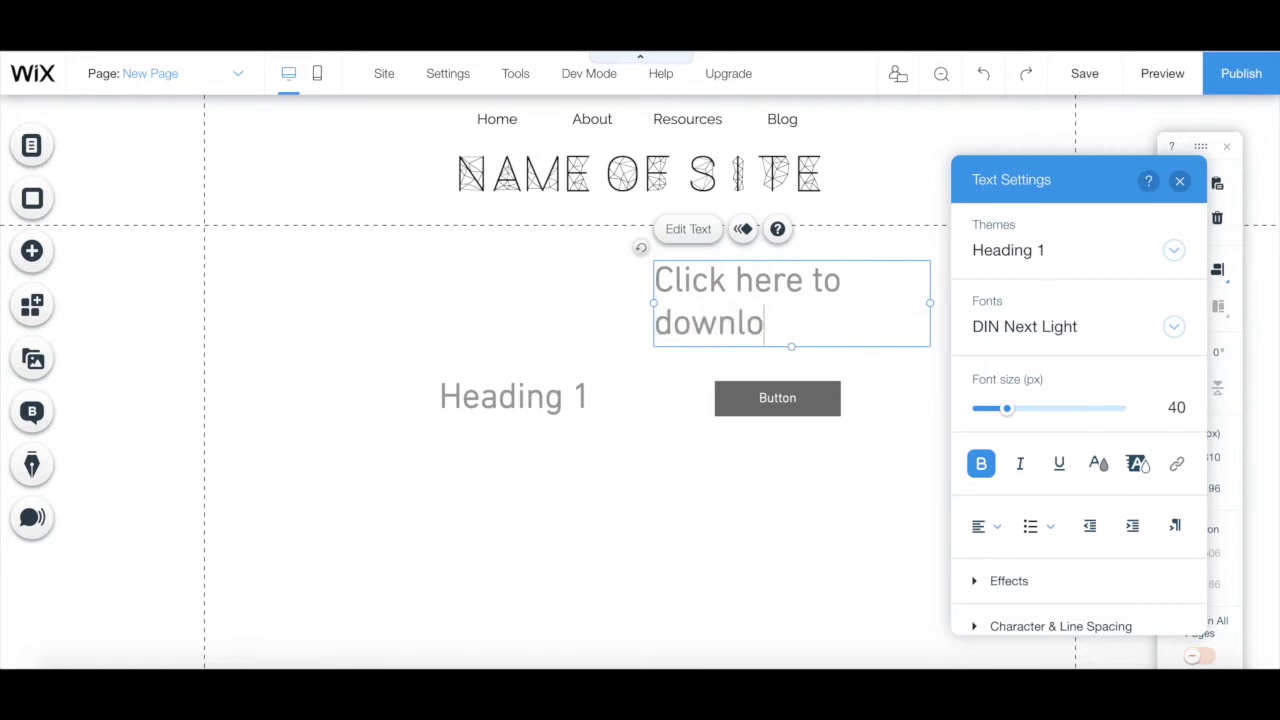
pyautogui.write('ad the d')
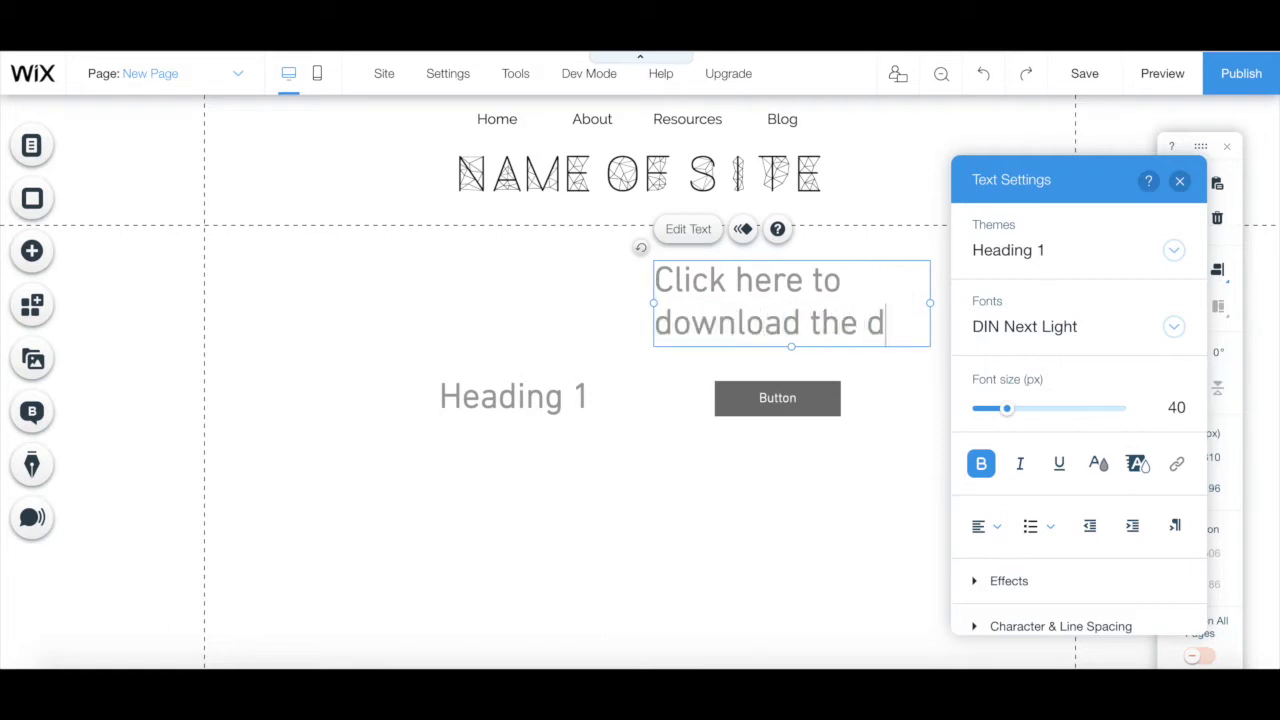
pyautogui.write('ocument')
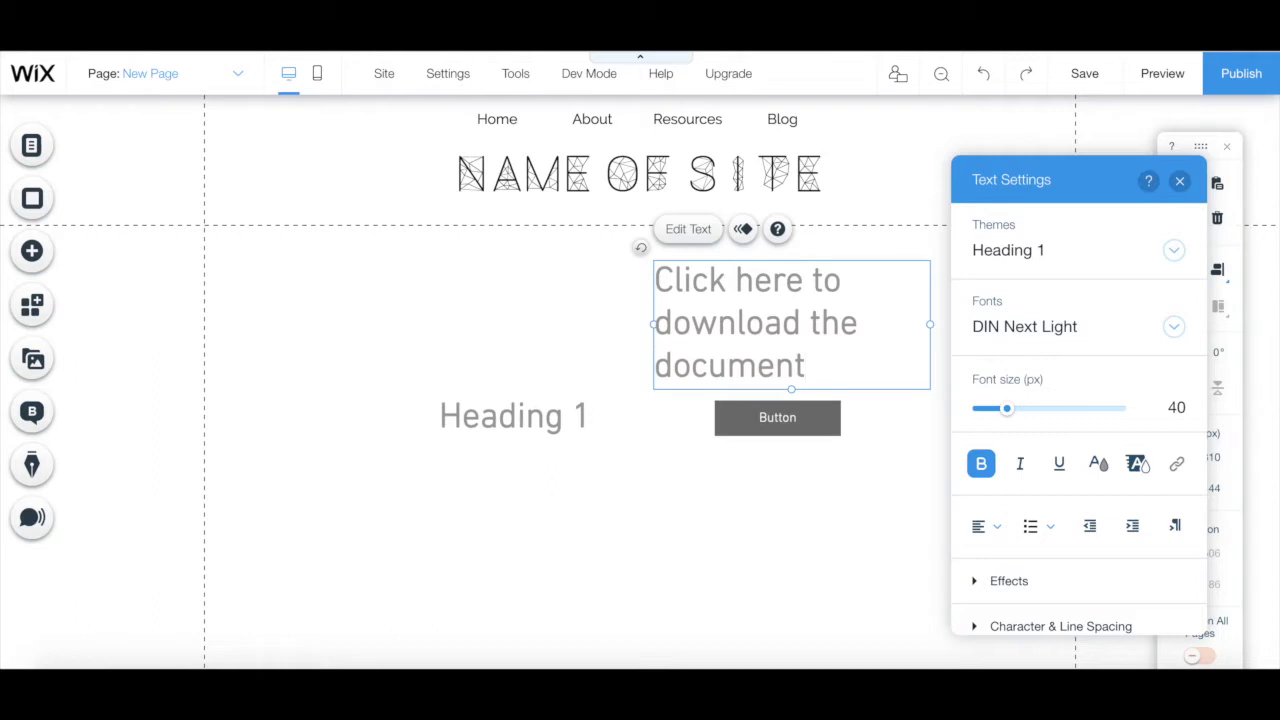
# Select the entire heading text and choose Document as its link type.
pyautogui.tripleClick(721, 298)
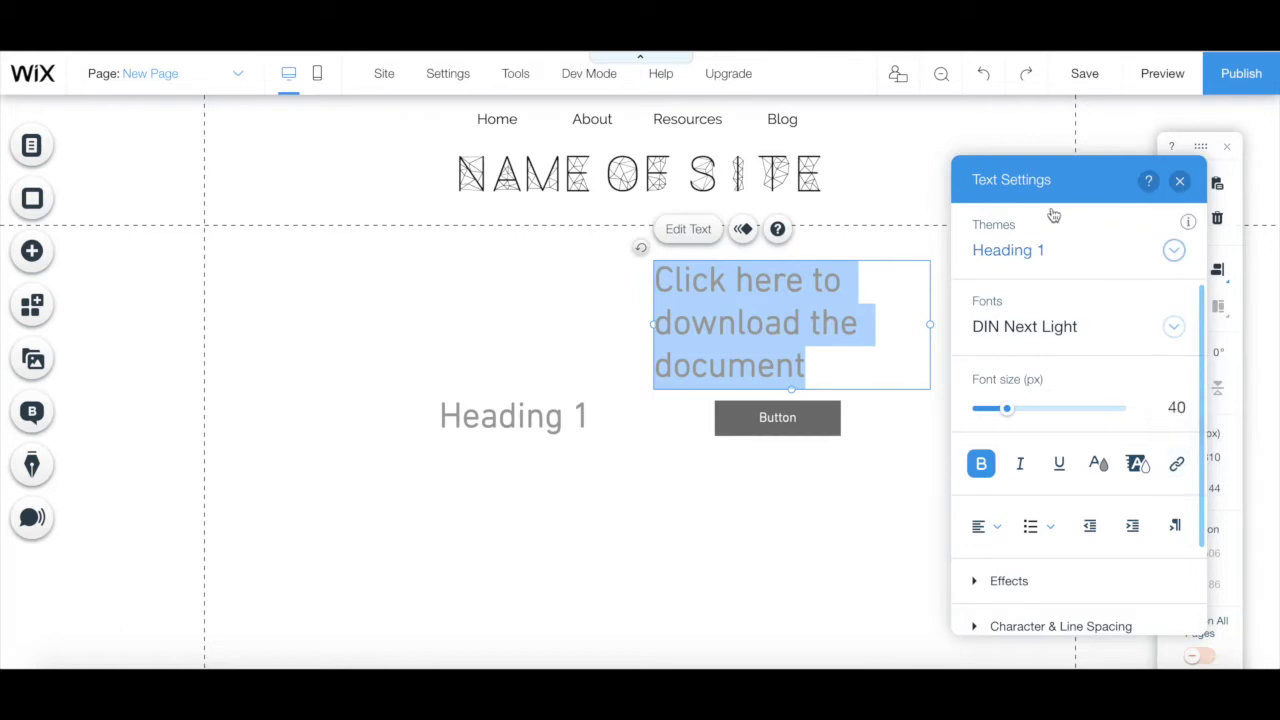
pyautogui.click(1177, 464)
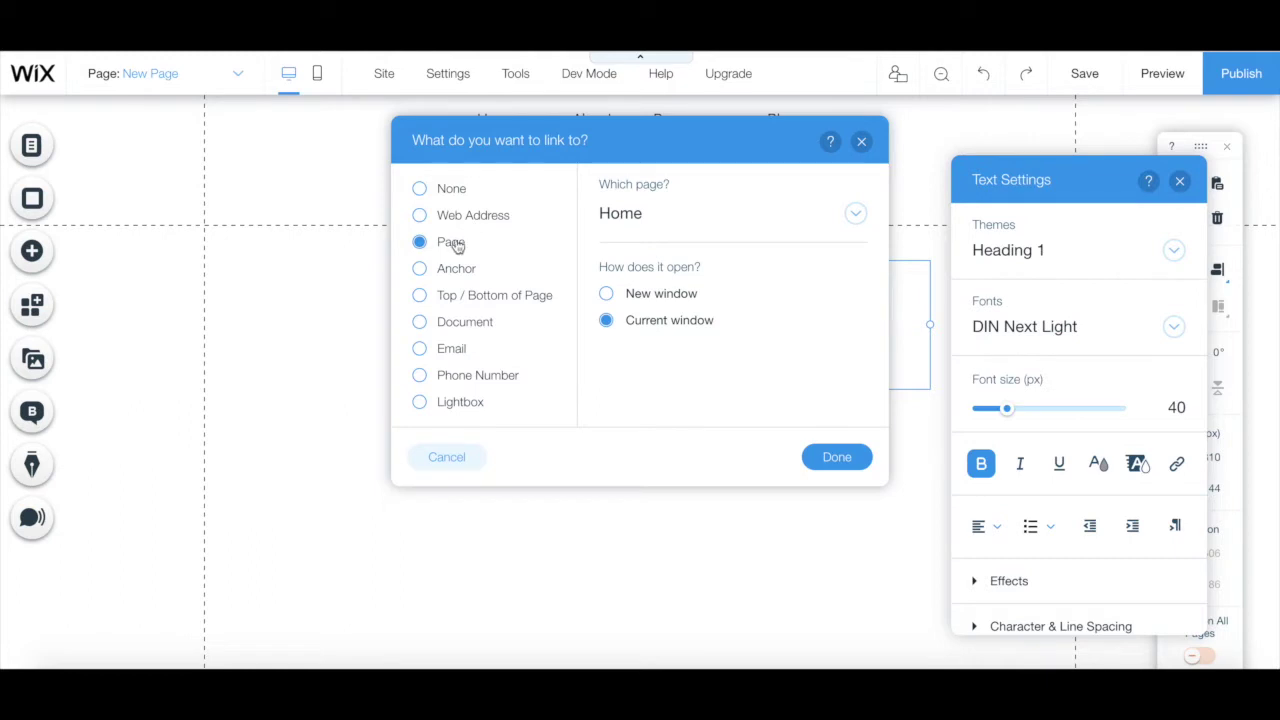
pyautogui.click(478, 332)
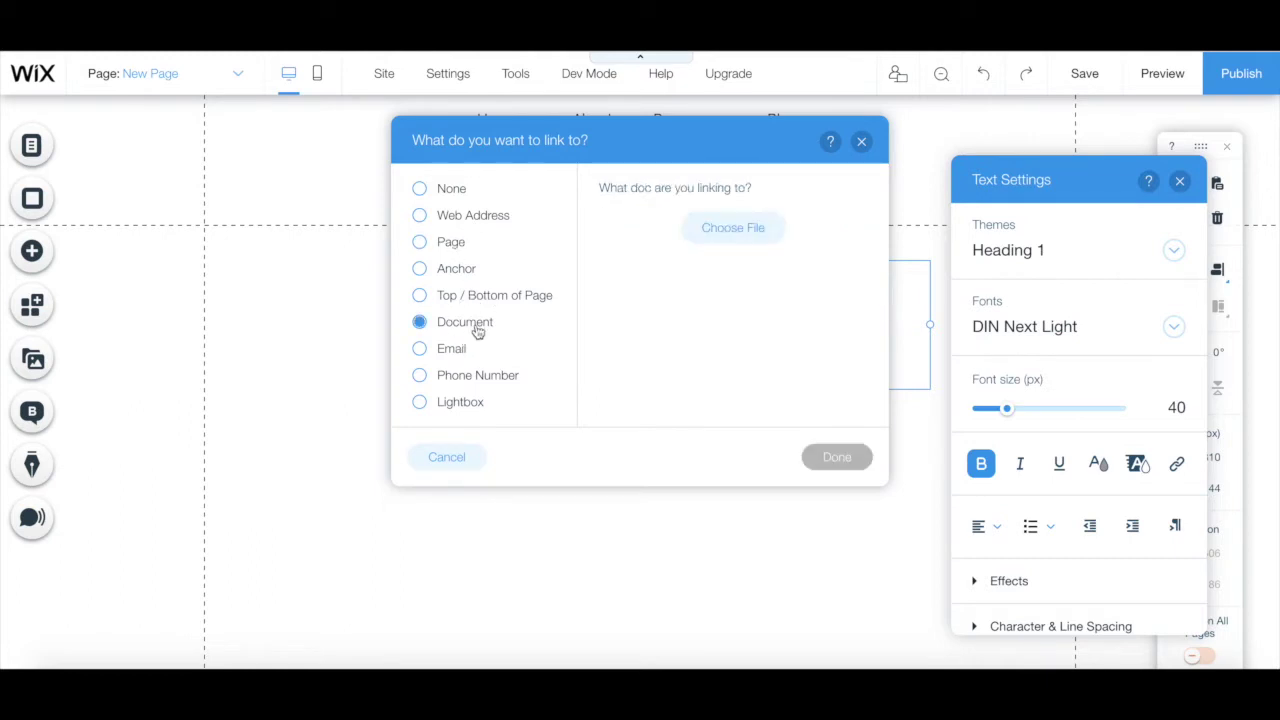
# Upload the Yes To Tech Complete Website Creation PDF and link the heading text to it.
pyautogui.click(706, 243)
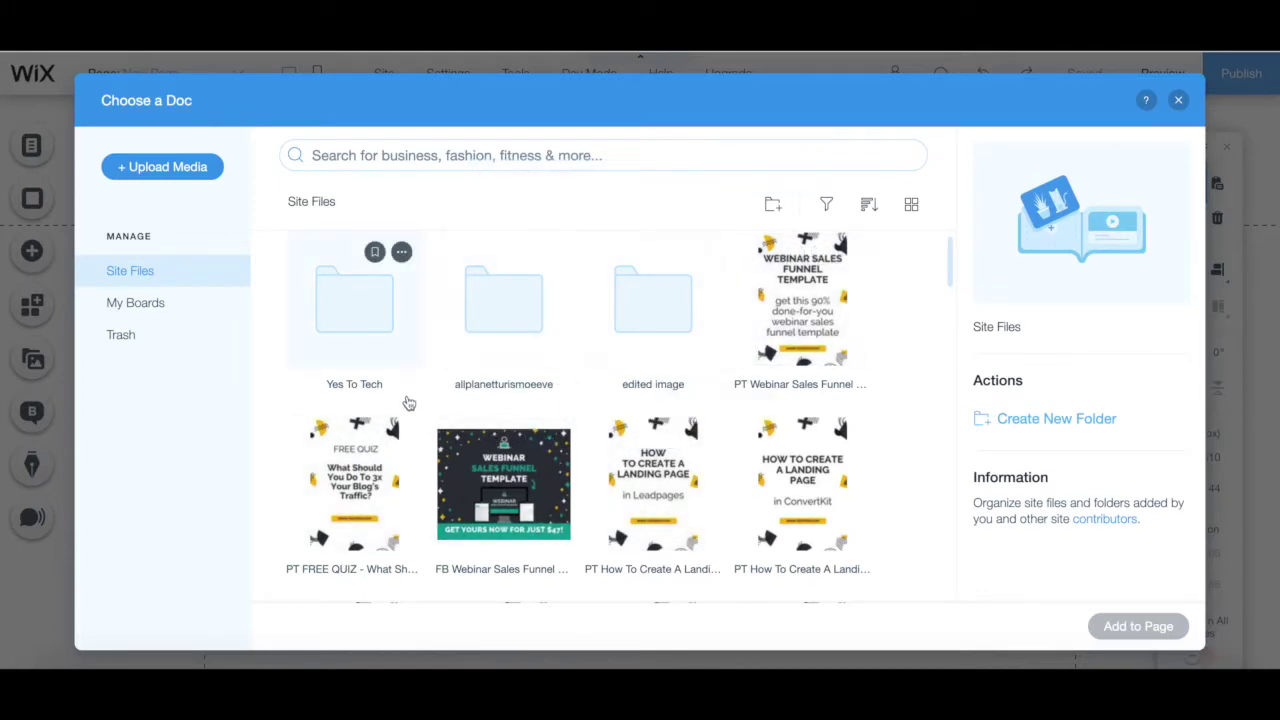
pyautogui.click(190, 169)
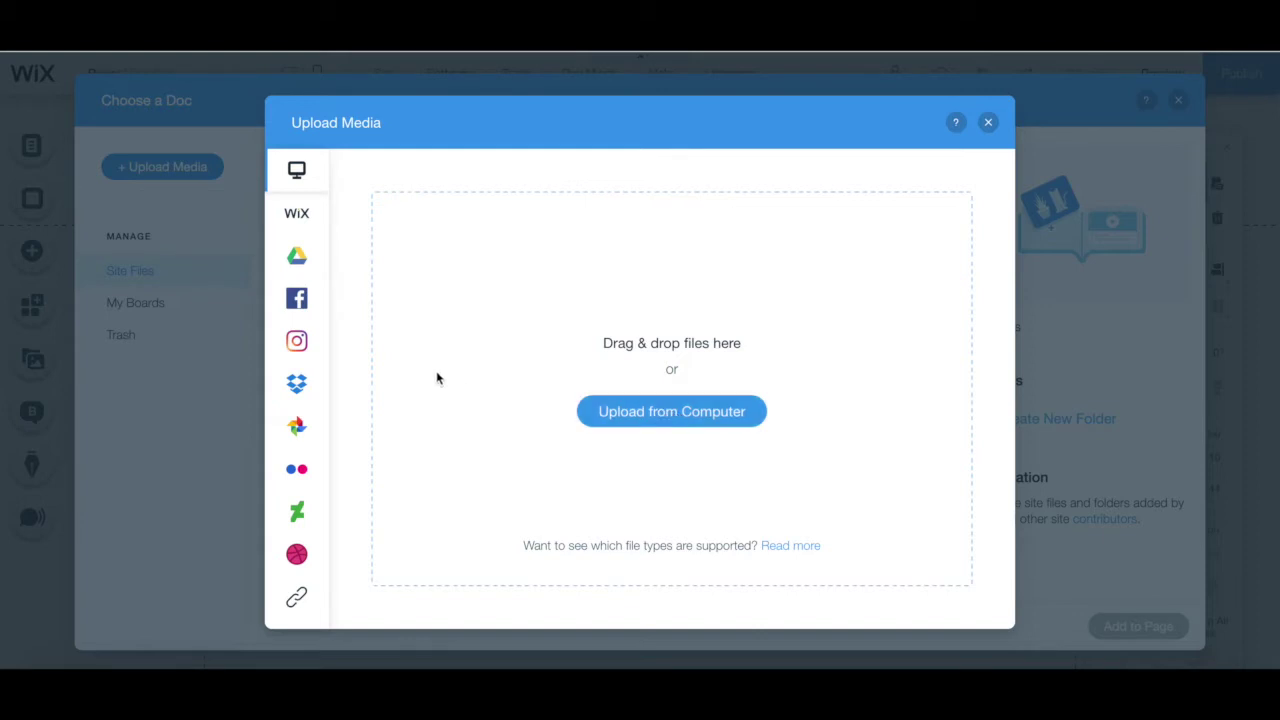
pyautogui.click(296, 218)
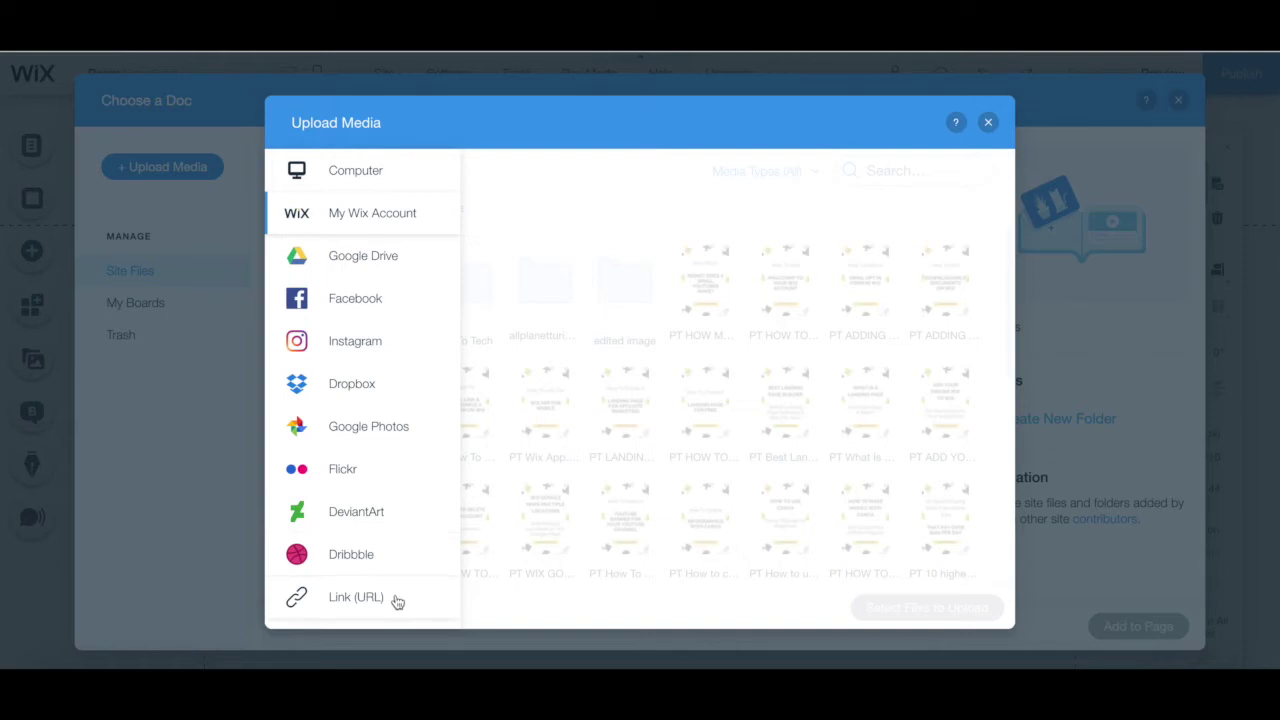
pyautogui.click(380, 178)
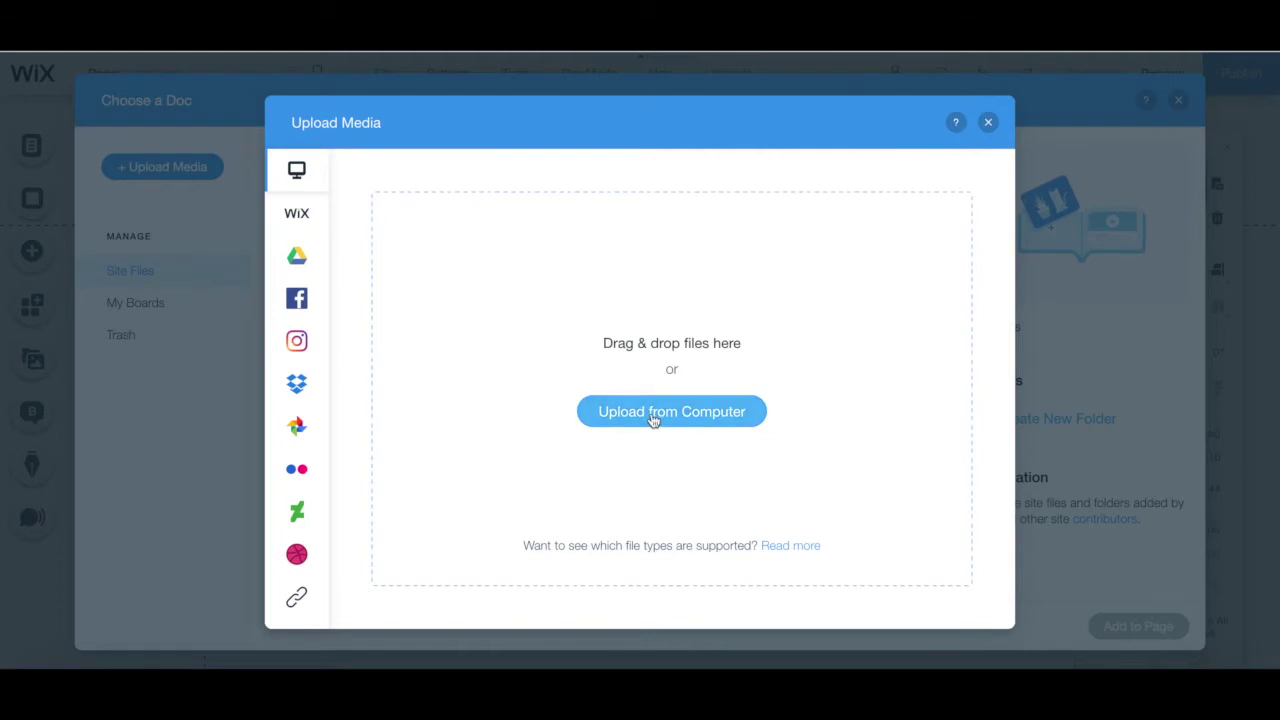
pyautogui.click(652, 415)
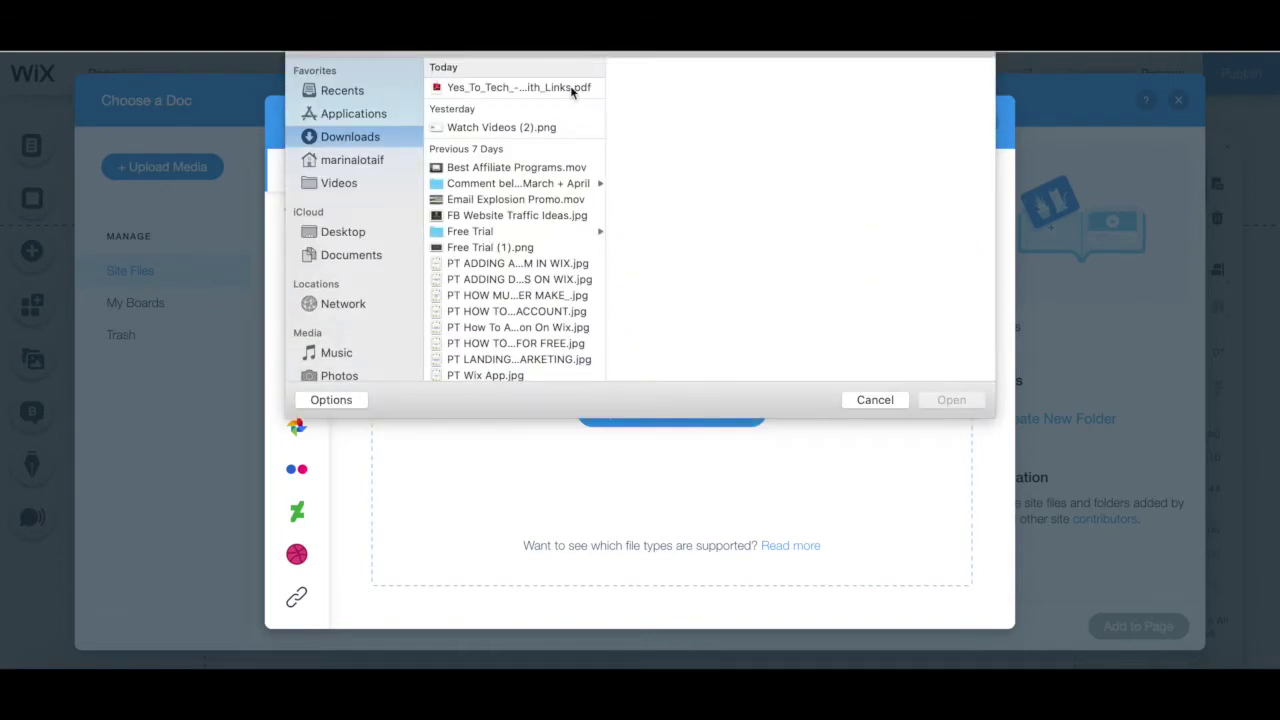
pyautogui.click(572, 88)
pyautogui.click(949, 401)
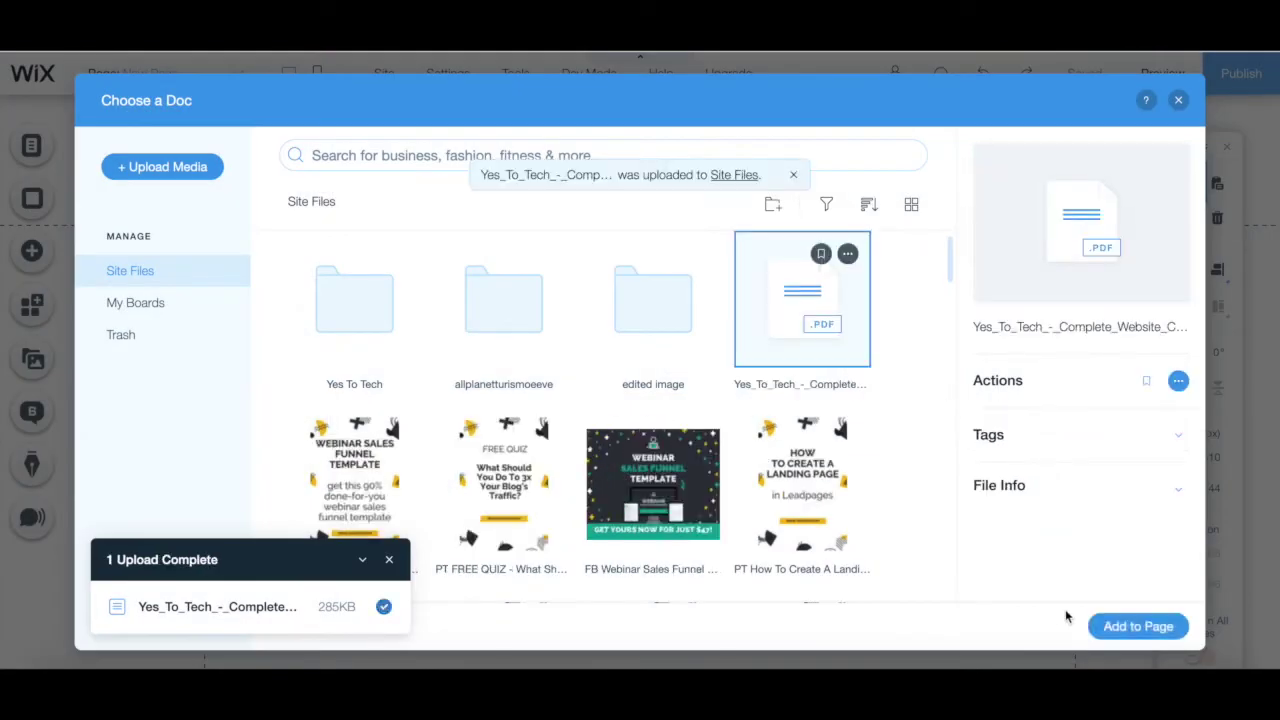
pyautogui.click(1108, 628)
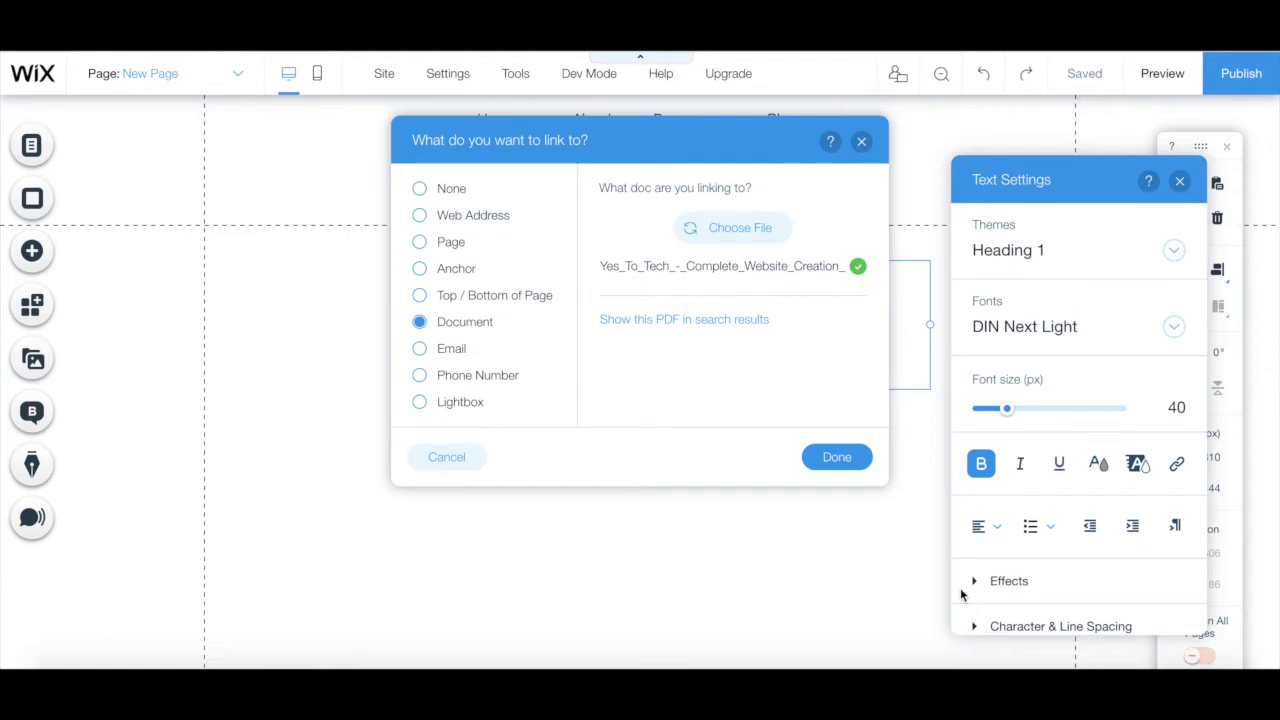
pyautogui.click(856, 458)
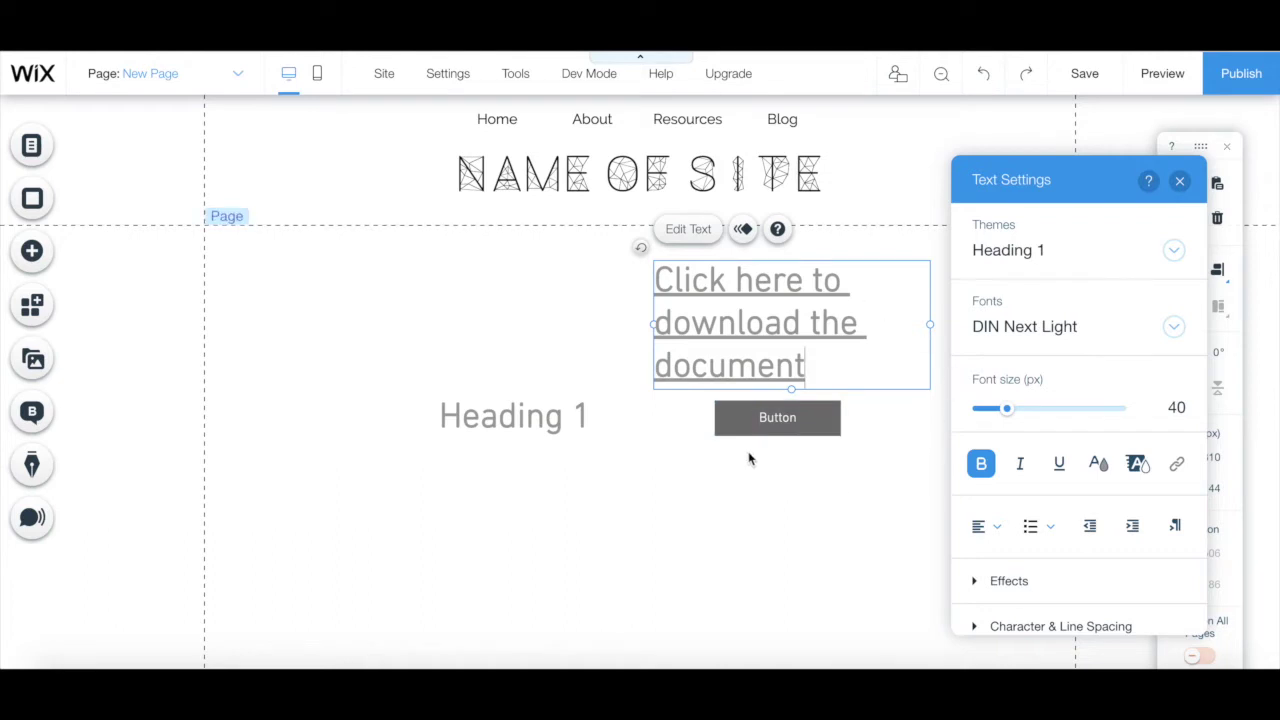
# Browse the button categories, then place a dark themed button below the first one.
pyautogui.click(33, 251)
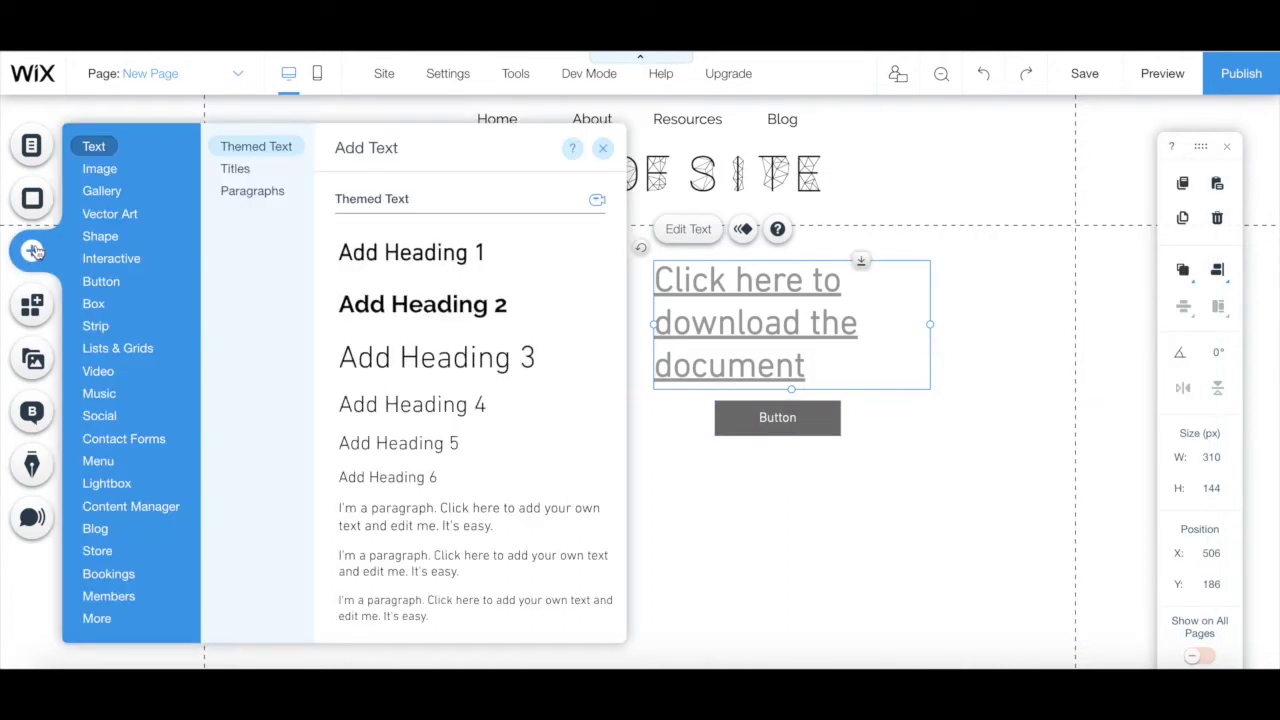
pyautogui.click(98, 285)
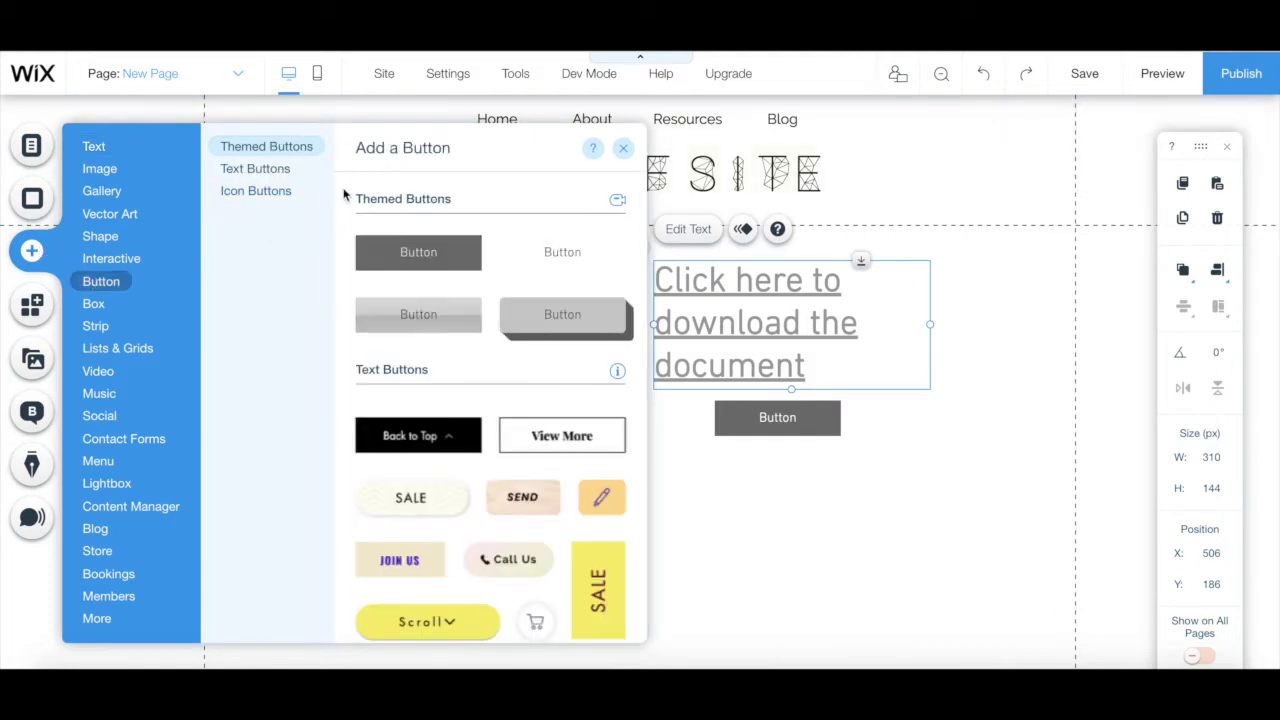
pyautogui.click(252, 172)
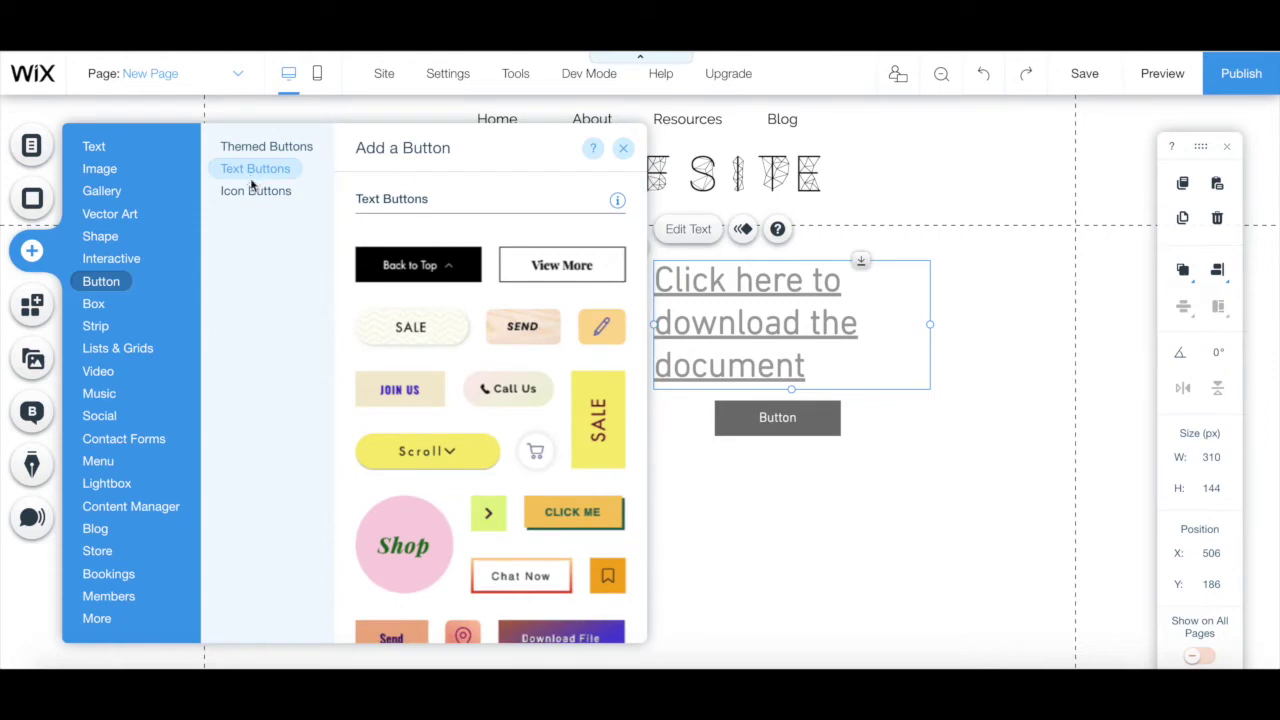
pyautogui.click(253, 190)
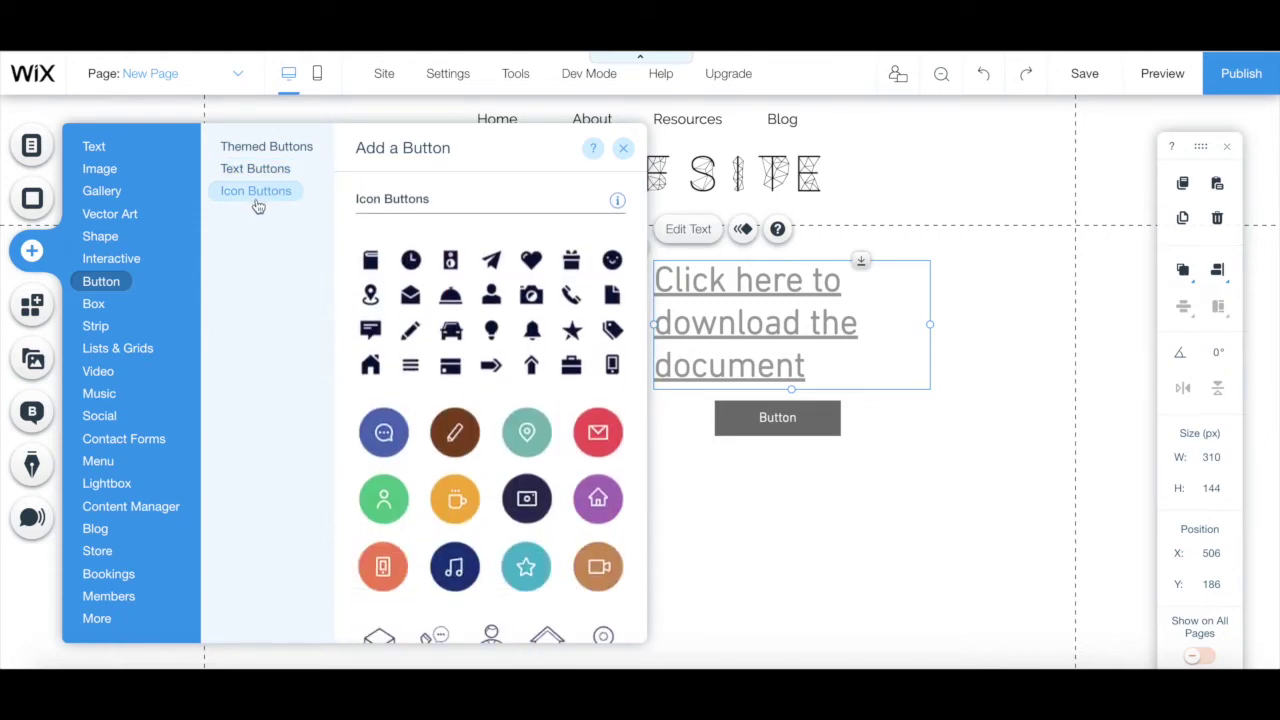
pyautogui.click(103, 618)
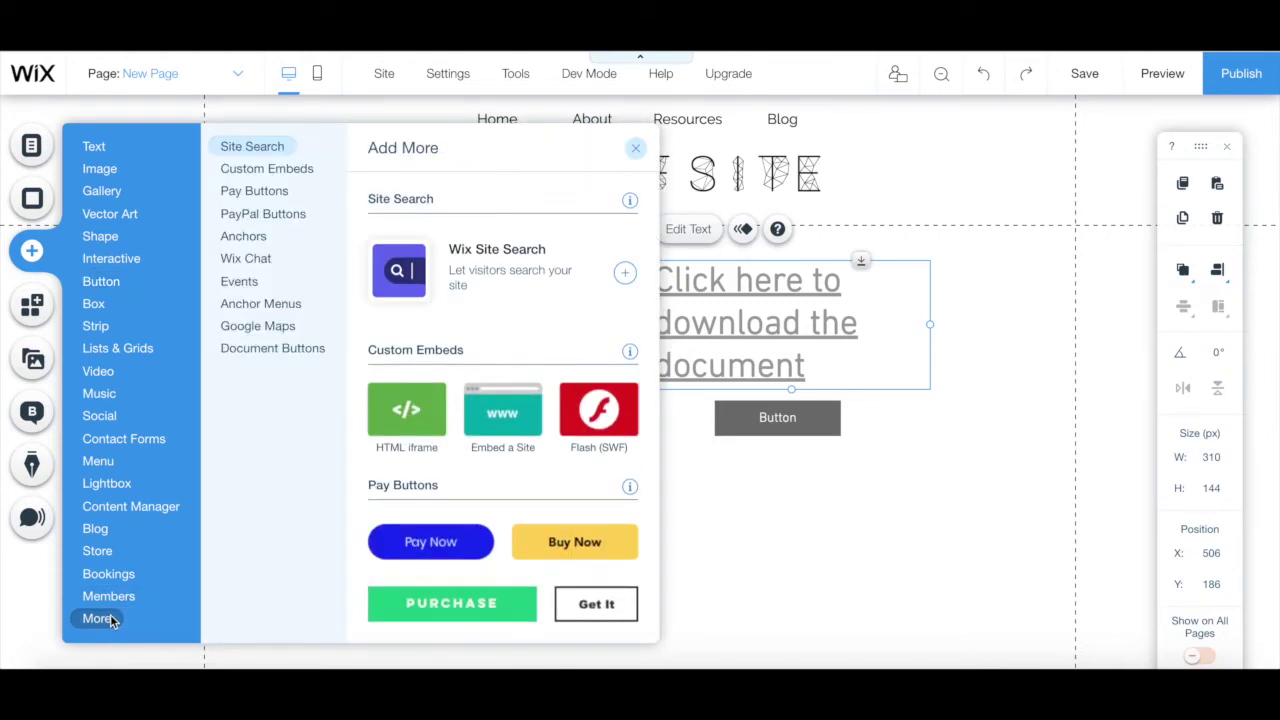
pyautogui.click(311, 352)
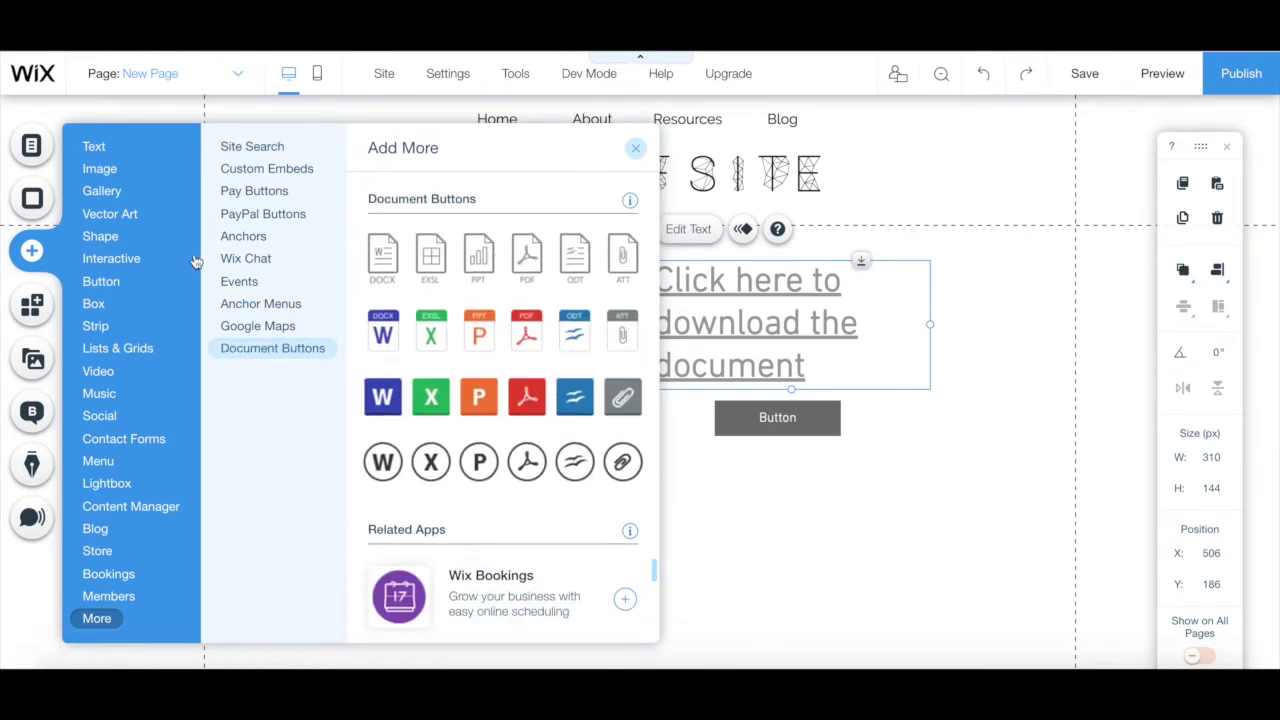
pyautogui.click(180, 281)
pyautogui.click(266, 147)
pyautogui.moveTo(400, 252); pyautogui.dragTo(745, 504)
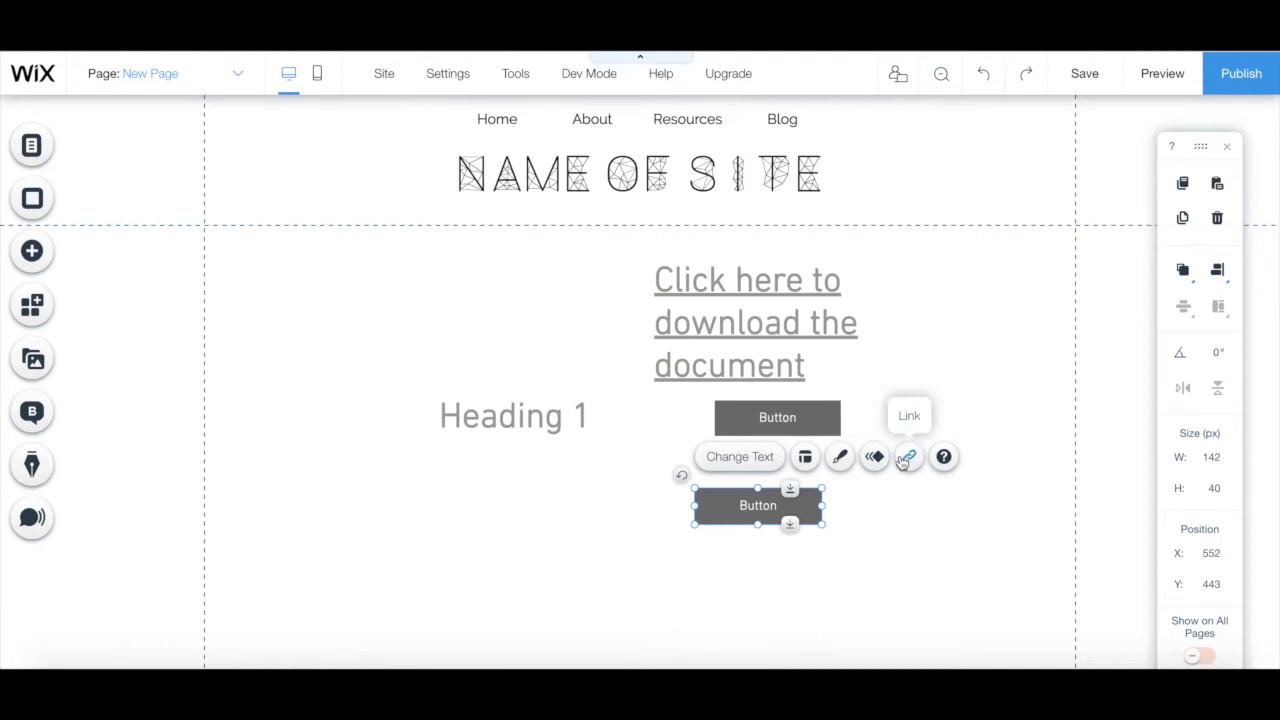
# Set the new button's link to the uploaded Yes To Tech guide PDF document.
pyautogui.click(906, 458)
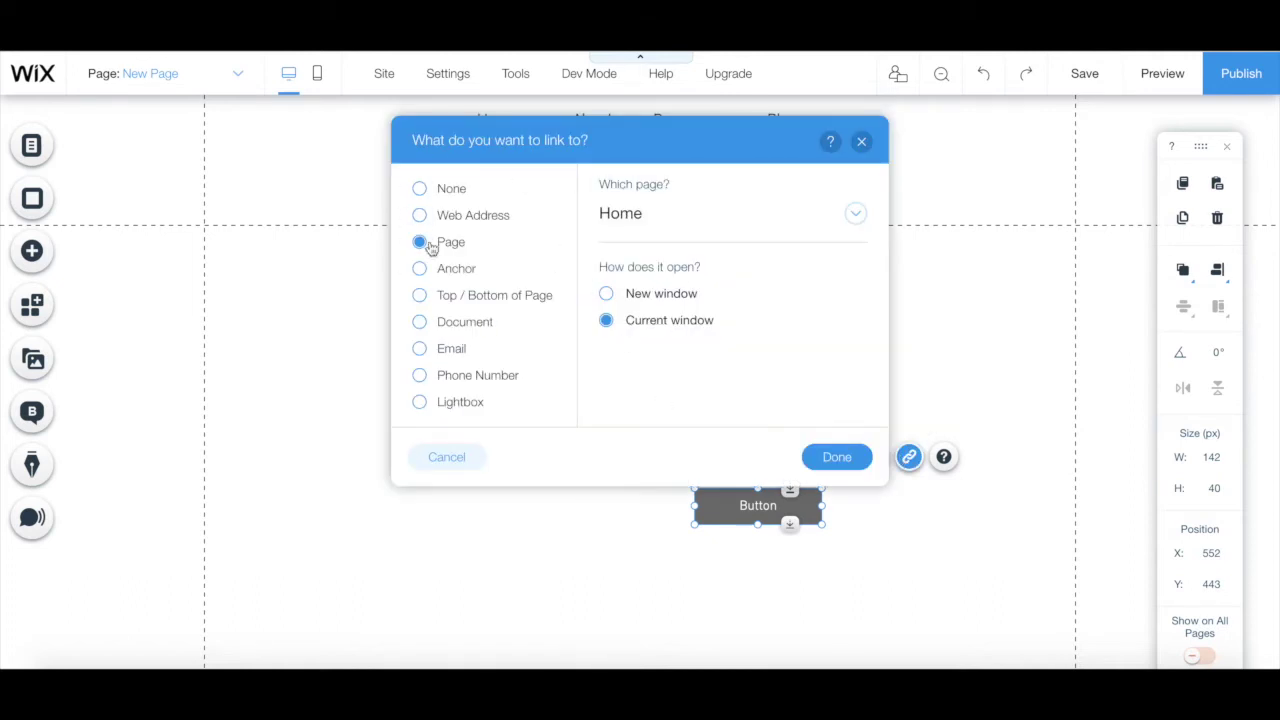
pyautogui.click(455, 323)
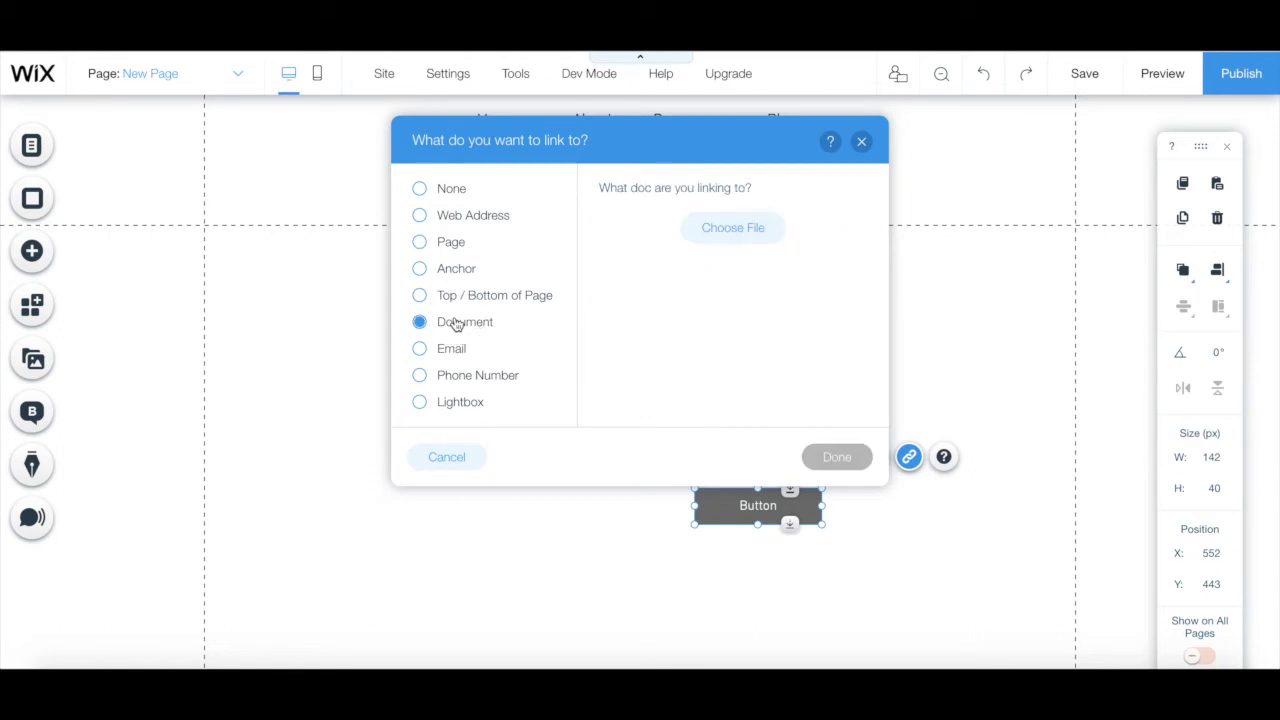
pyautogui.click(728, 230)
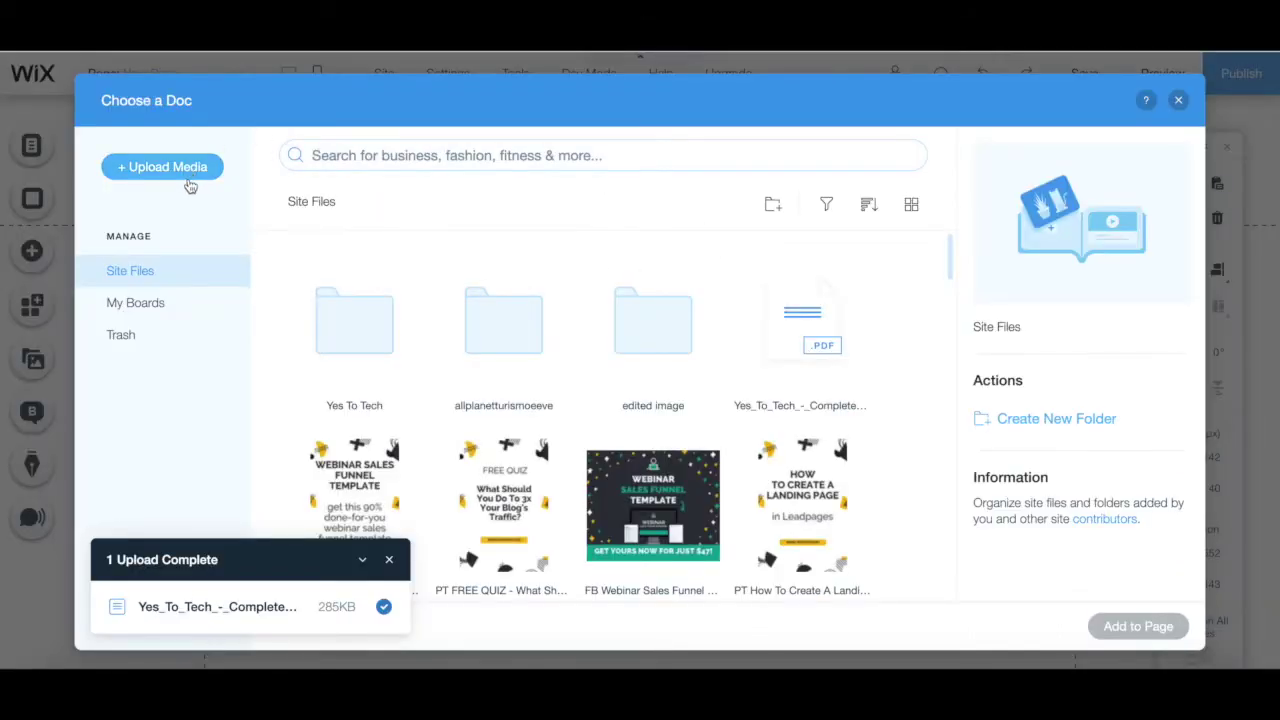
pyautogui.moveTo(802, 320)
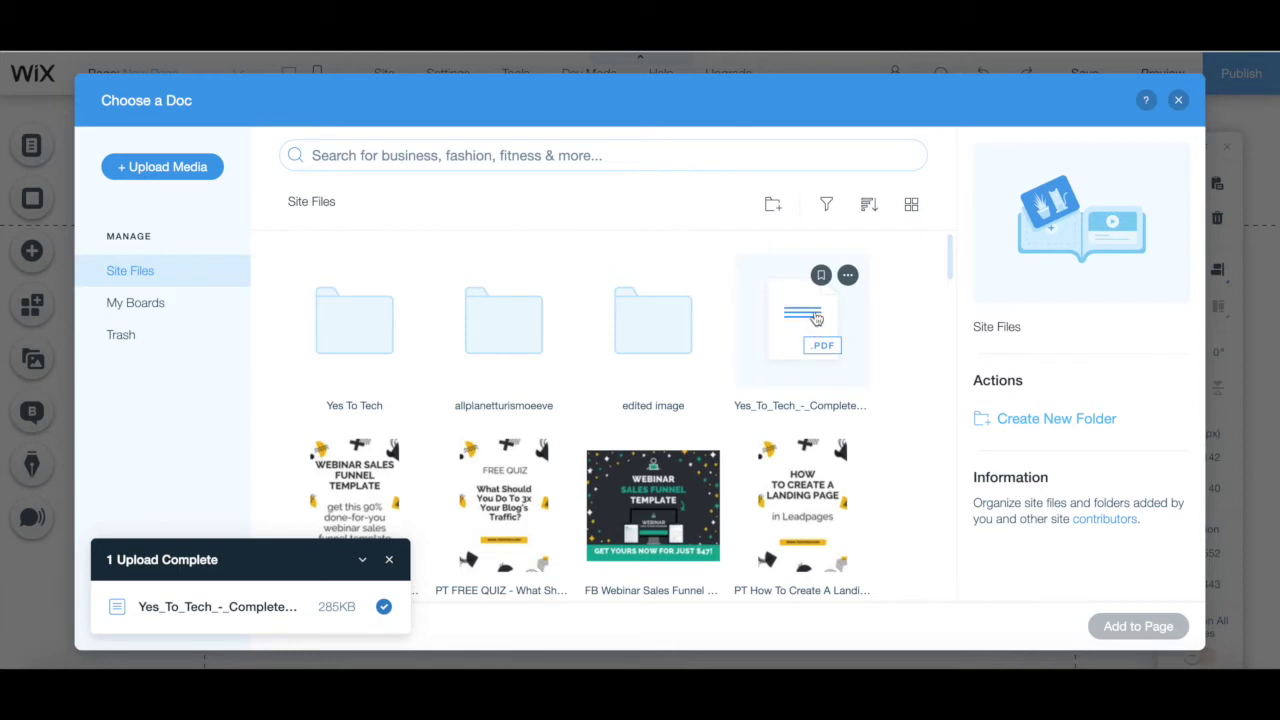
pyautogui.click(816, 318)
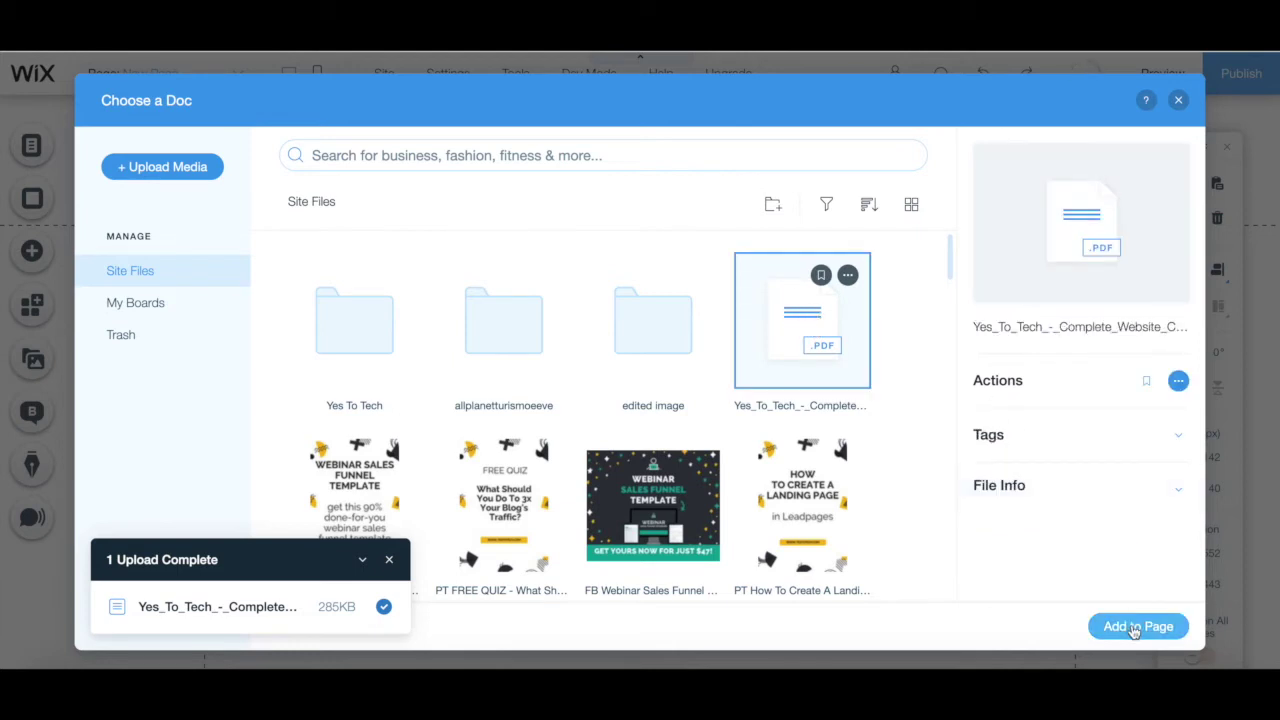
pyautogui.click(1133, 627)
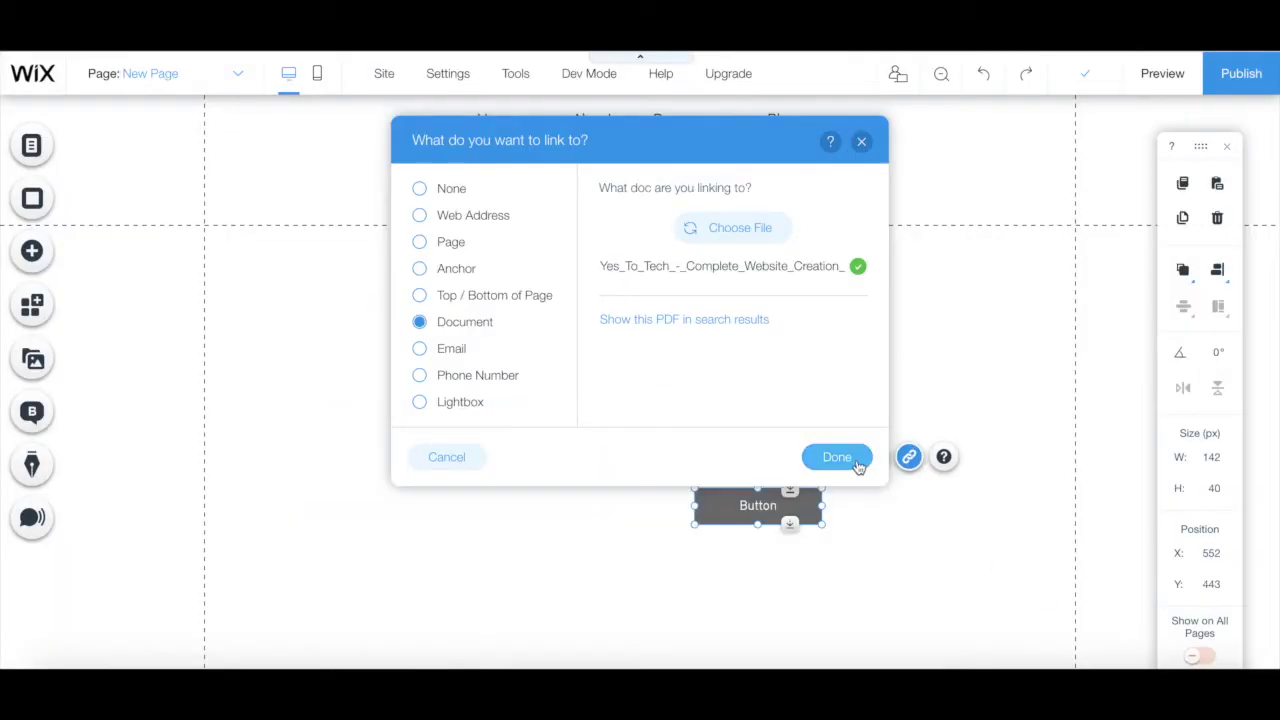
pyautogui.click(857, 466)
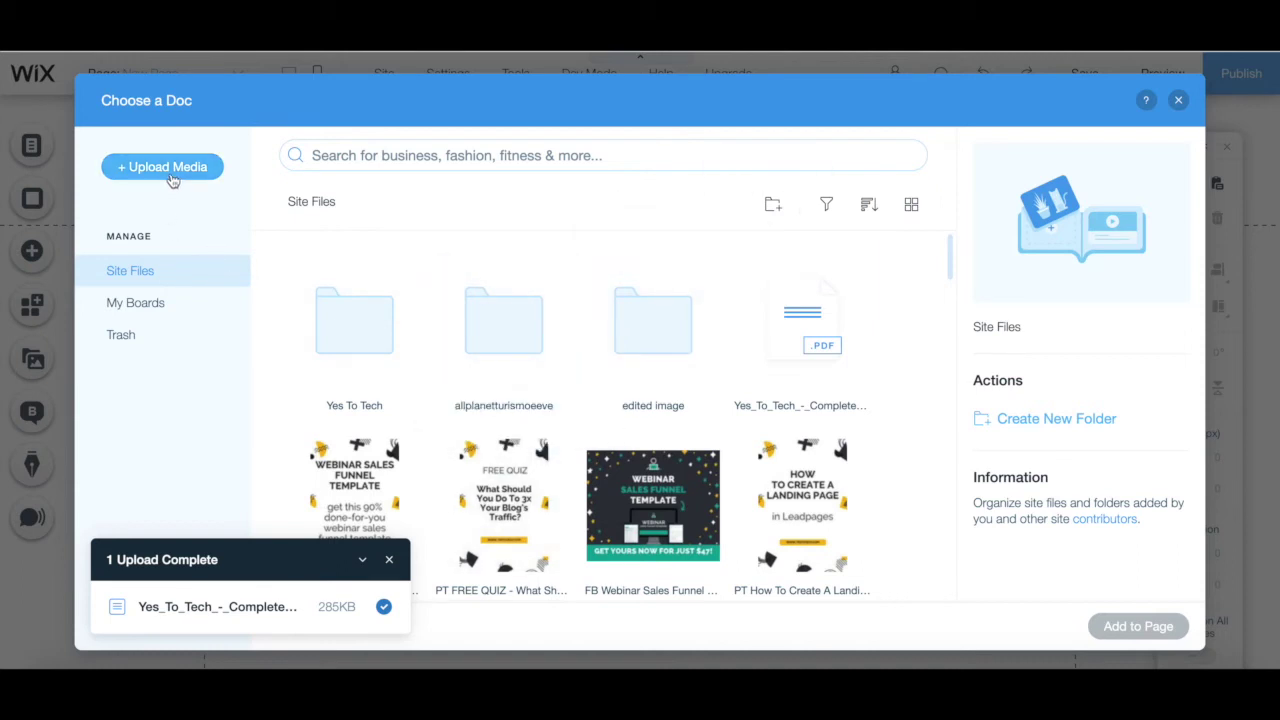
# Choose the uploaded guide PDF and add the PDF document icon to the page.
pyautogui.click(785, 304)
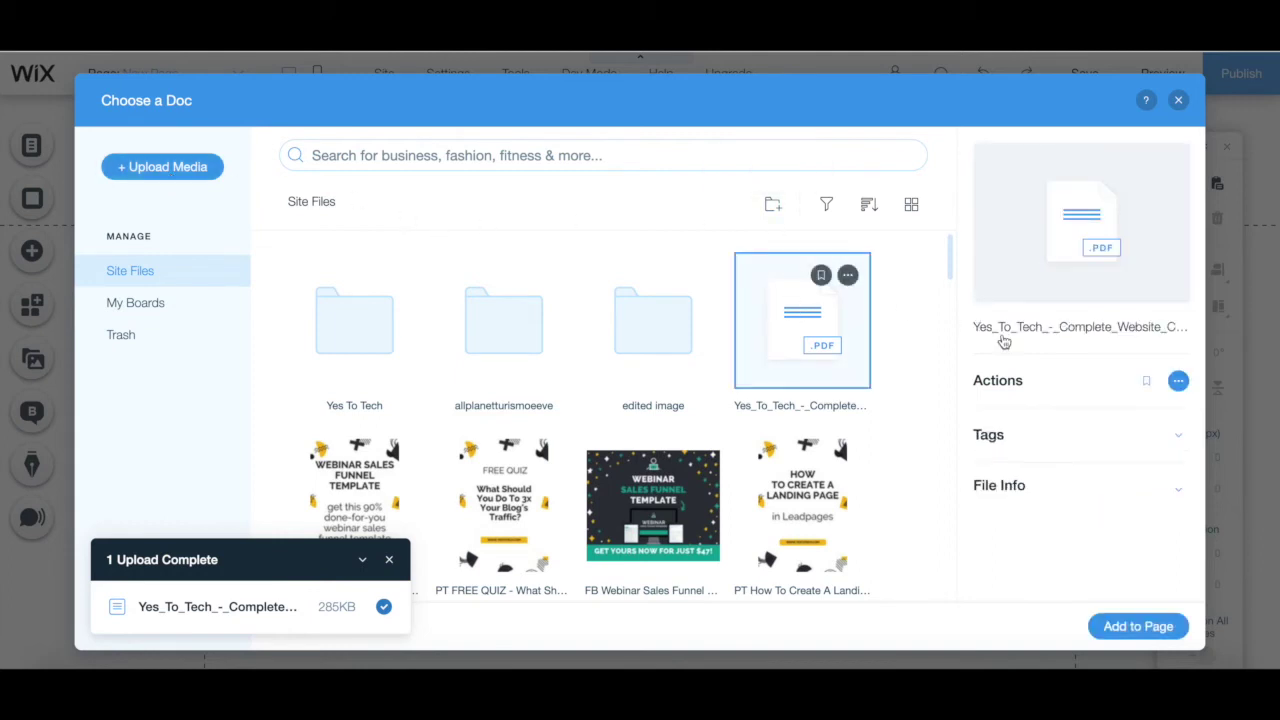
pyautogui.click(1151, 627)
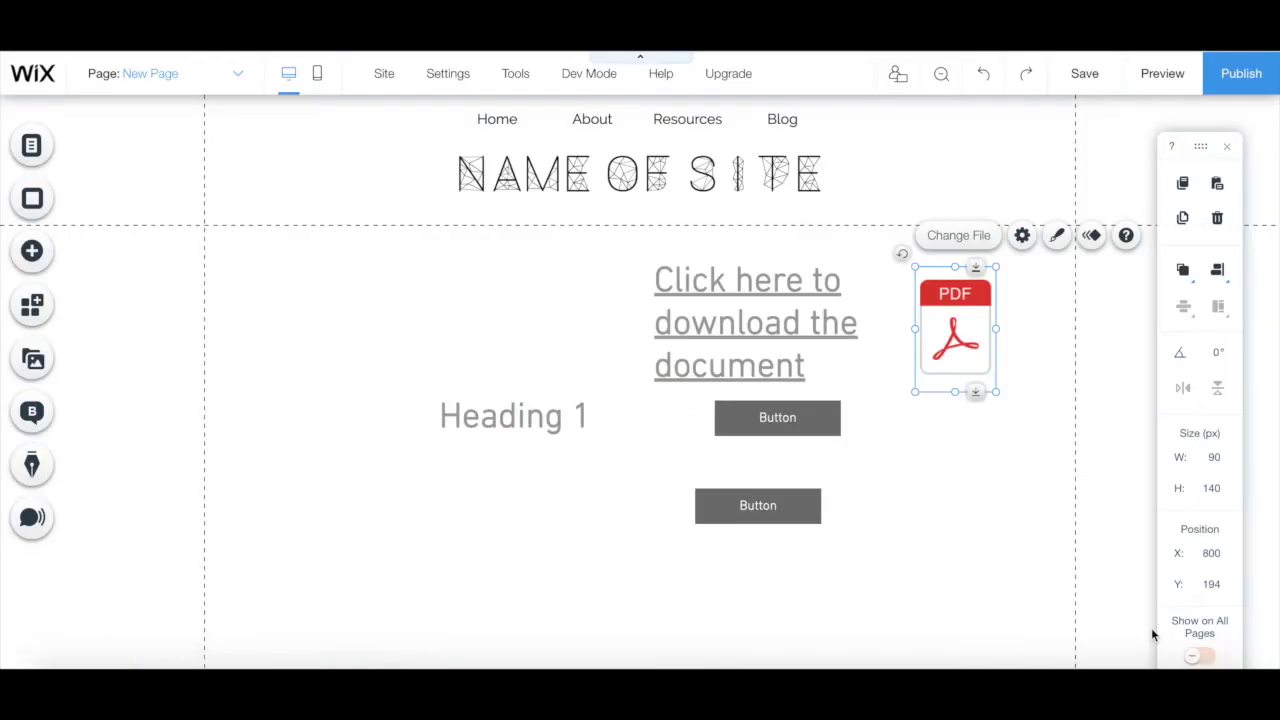
# Preview the page and test that the new button and PDF icon open the guide.
pyautogui.click(1162, 75)
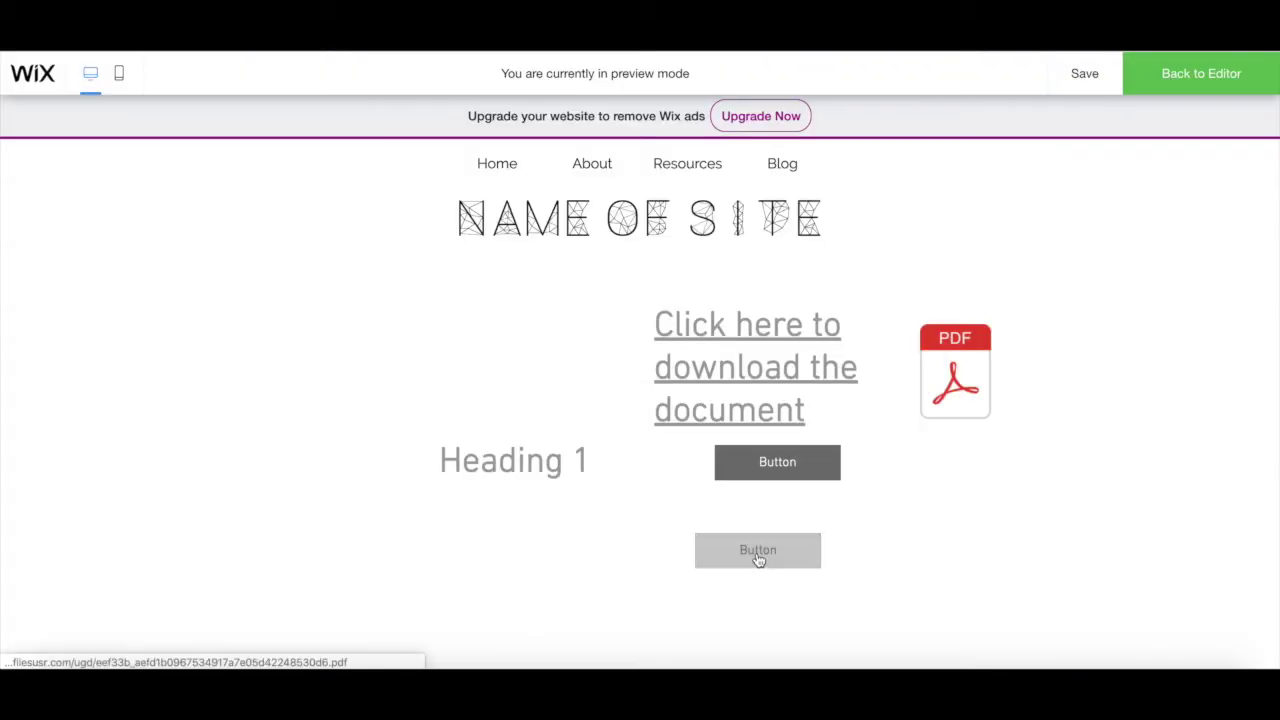
pyautogui.click(757, 553)
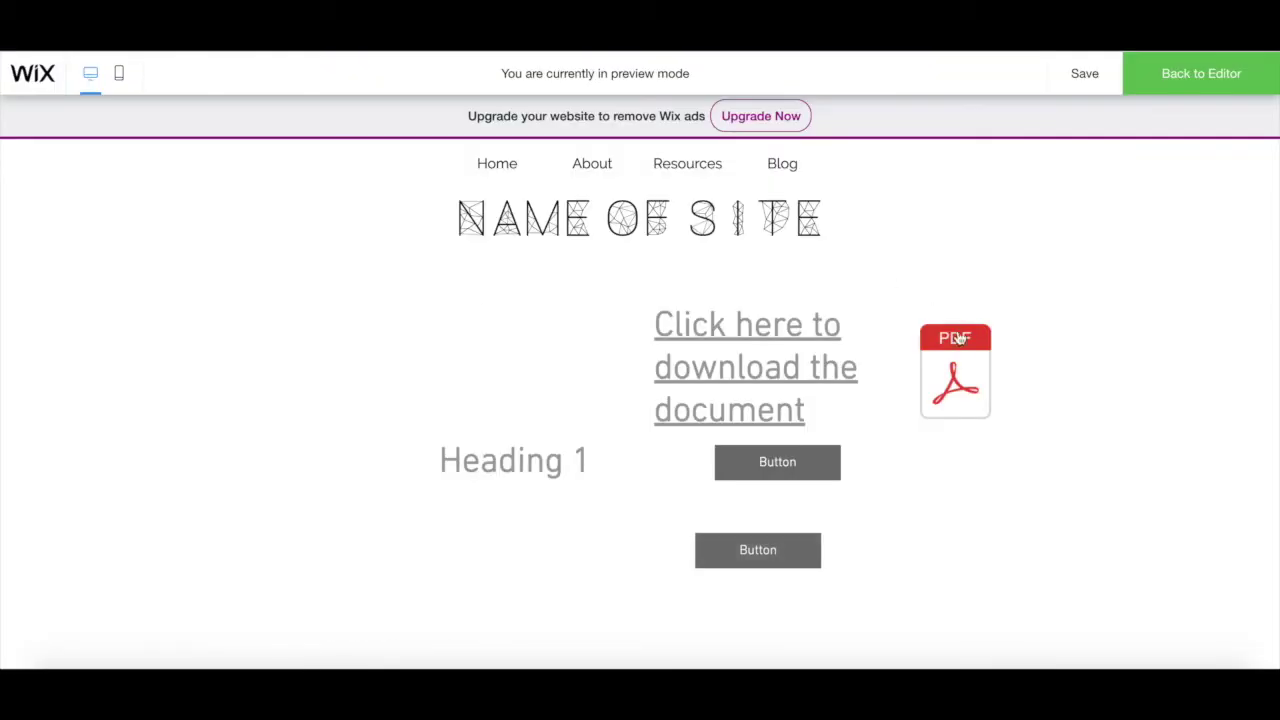
pyautogui.click(757, 550)
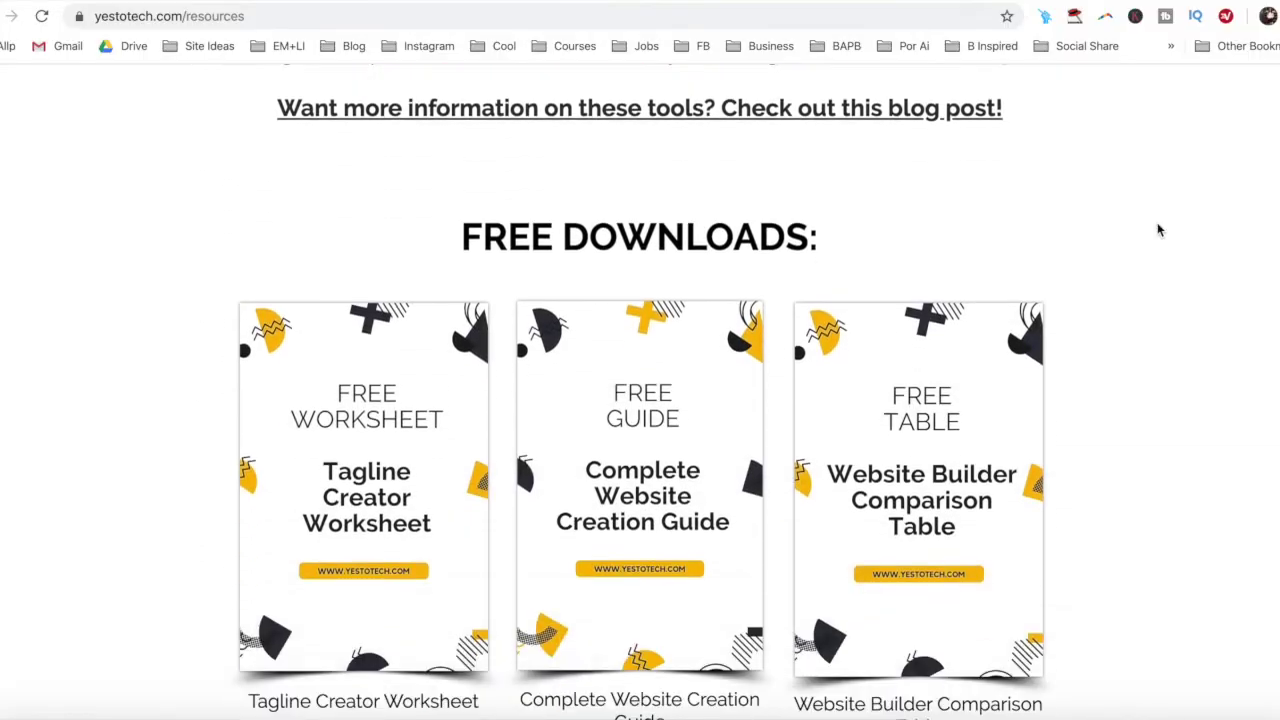
pyautogui.scroll(-1, 1149, 226)
# Scroll to Free Downloads and open the Complete Website Creation Guide sign-up form.
pyautogui.click(737, 346)
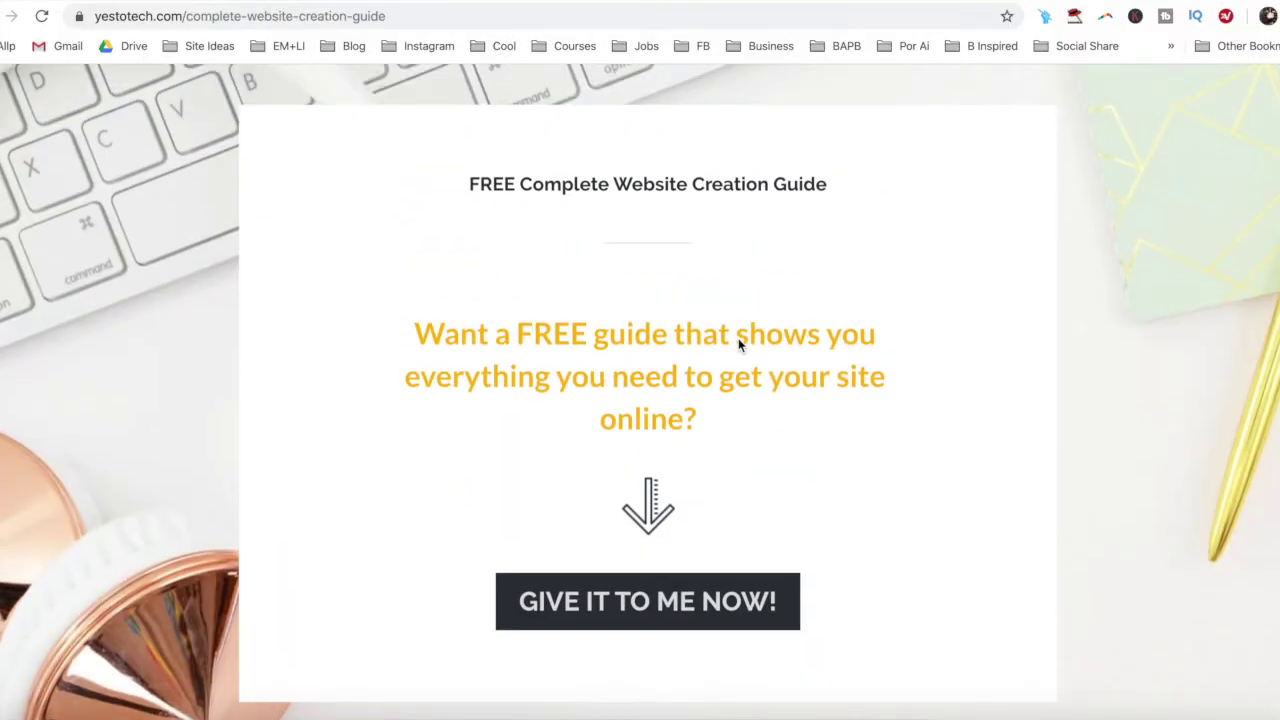
pyautogui.click(713, 603)
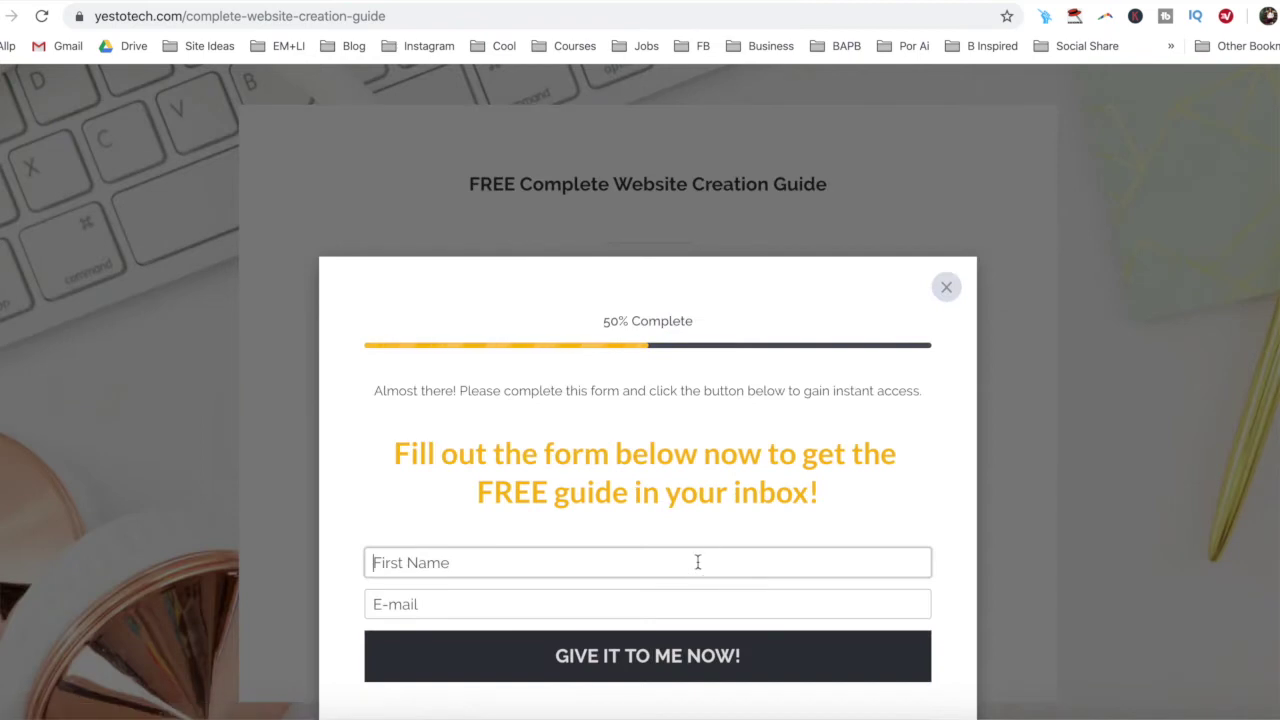
# Begin entering a name and e-mail, then reopen the free guide sign-up form.
pyautogui.write('M')
pyautogui.press('Tab')
pyautogui.write('mar')
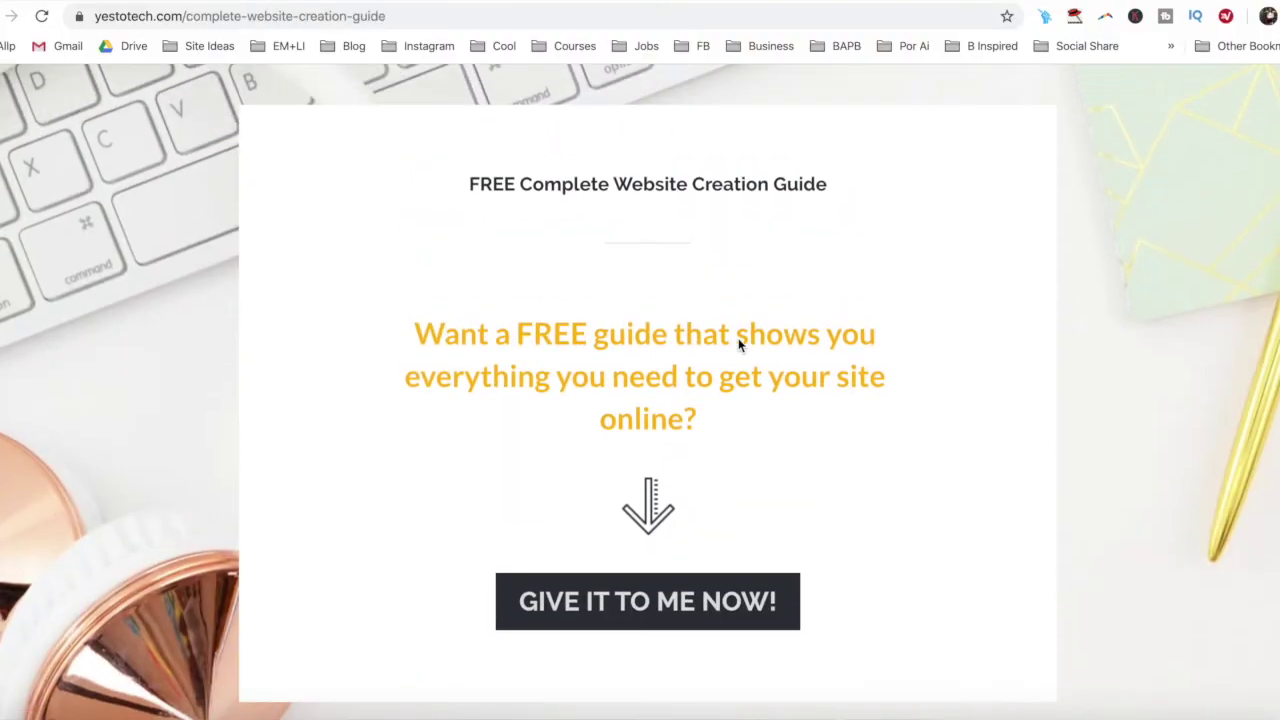
pyautogui.click(711, 601)
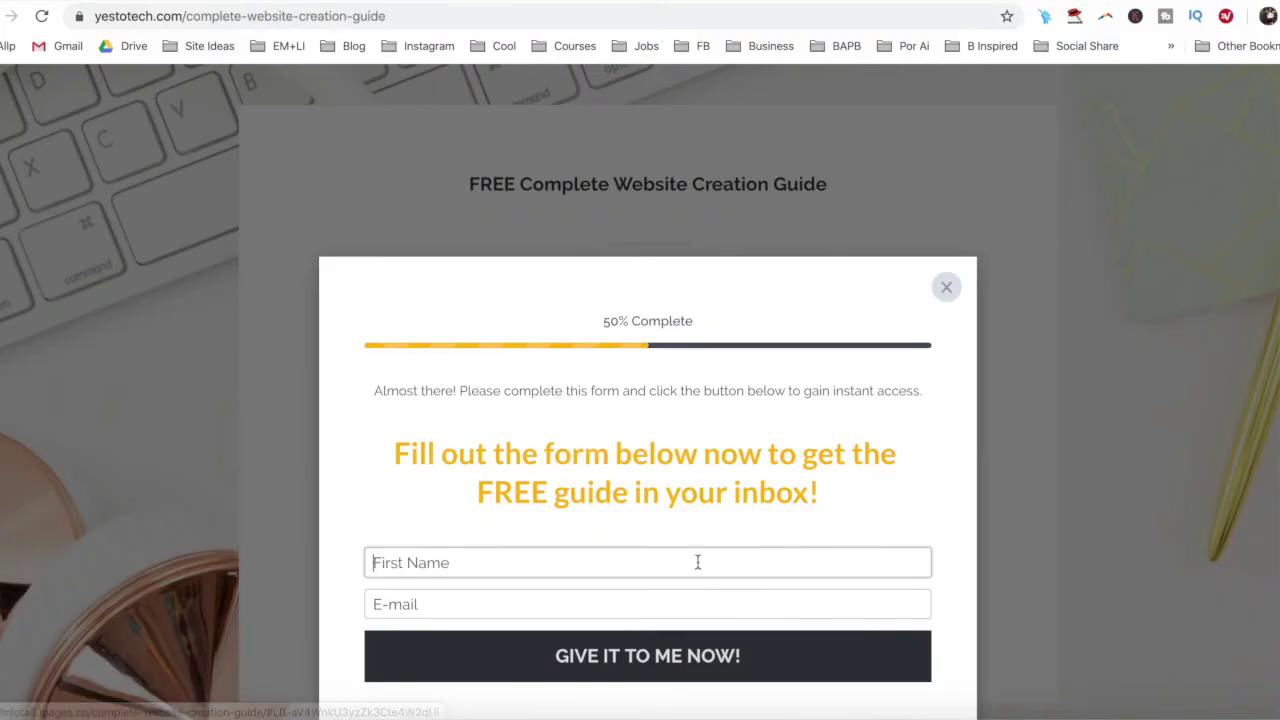
pyautogui.write('Marina')
# Move from First Name to the E-mail field and begin entering the e-mail address.
pyautogui.press('Tab')
pyautogui.write('ma')
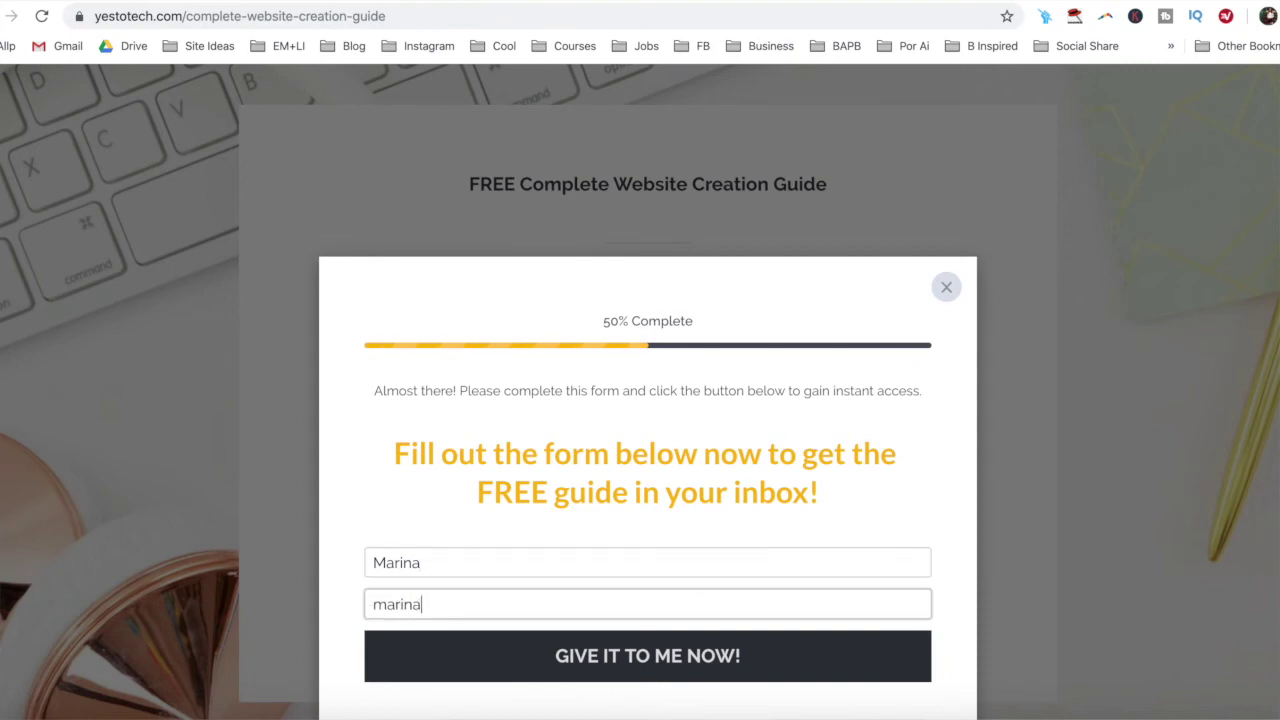